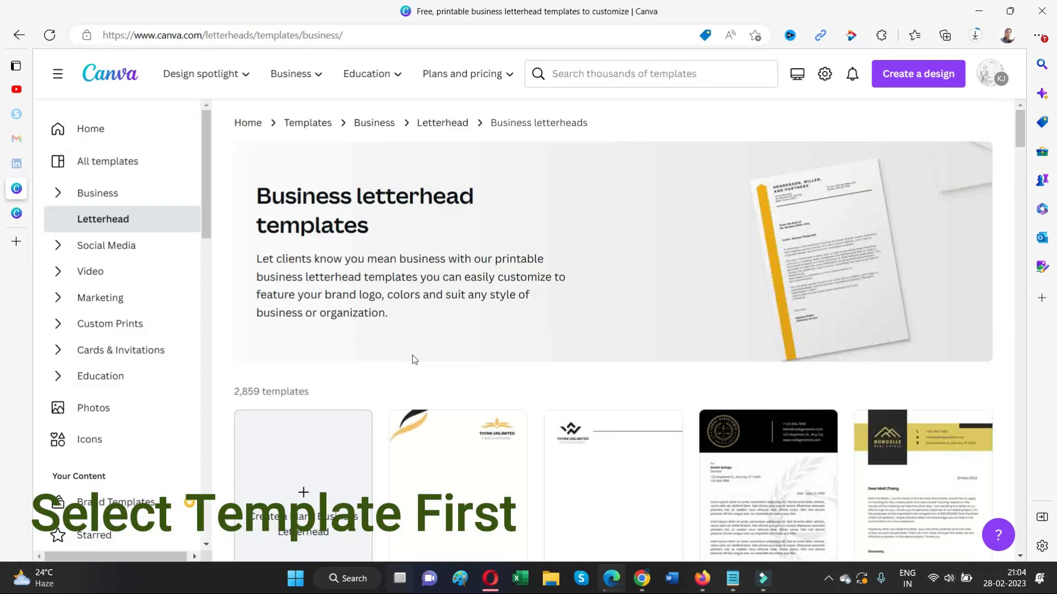
# - Browse the letterhead templates and open the Black And White Clean letterhead in the editor
pyautogui.scroll(-8, 413, 358)
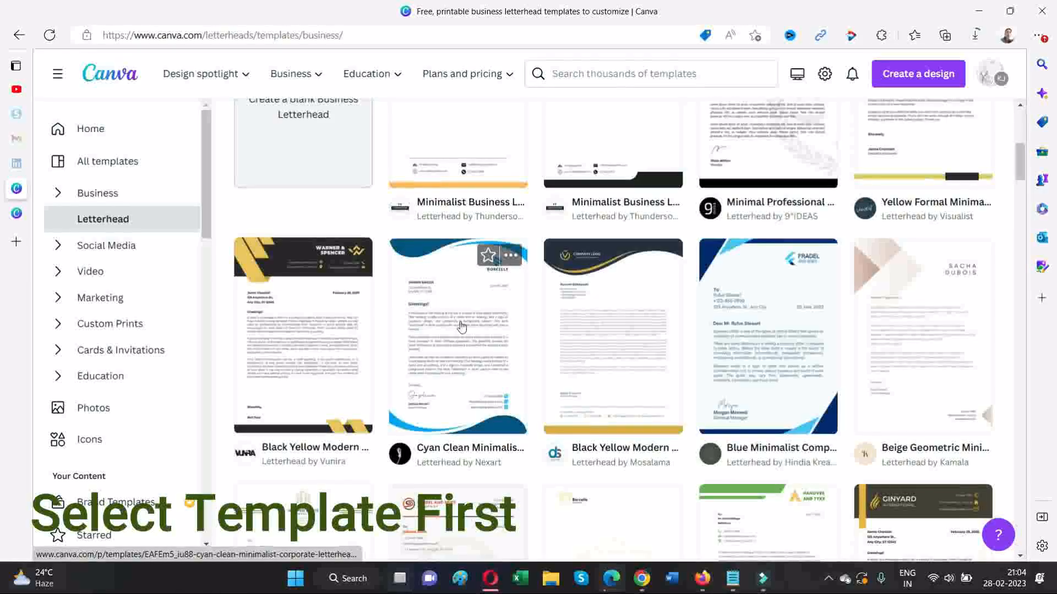
pyautogui.scroll(-2, 460, 326)
pyautogui.scroll(-2, 460, 326)
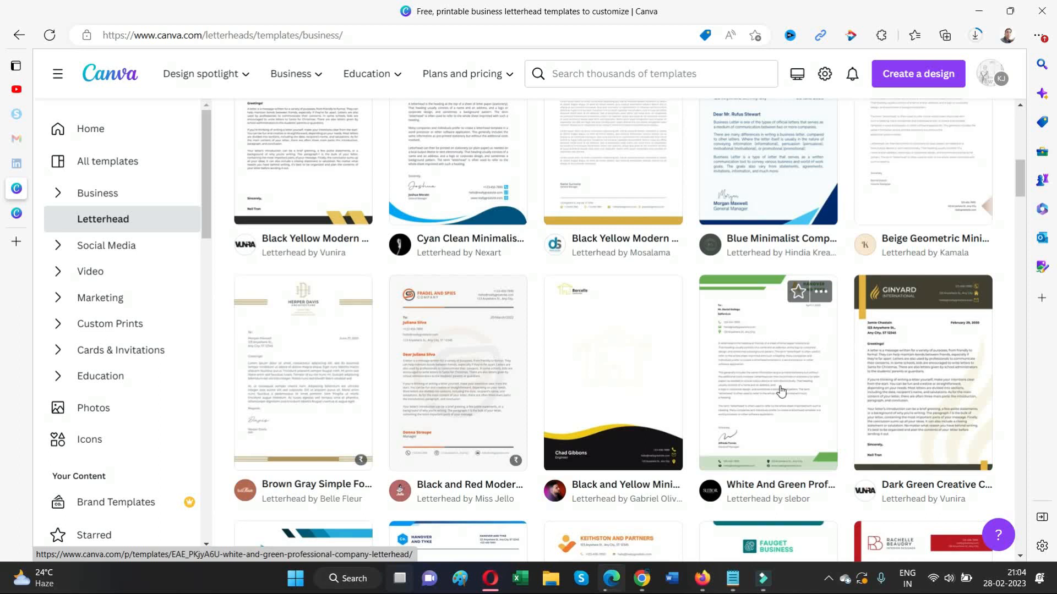
pyautogui.scroll(-1, 782, 391)
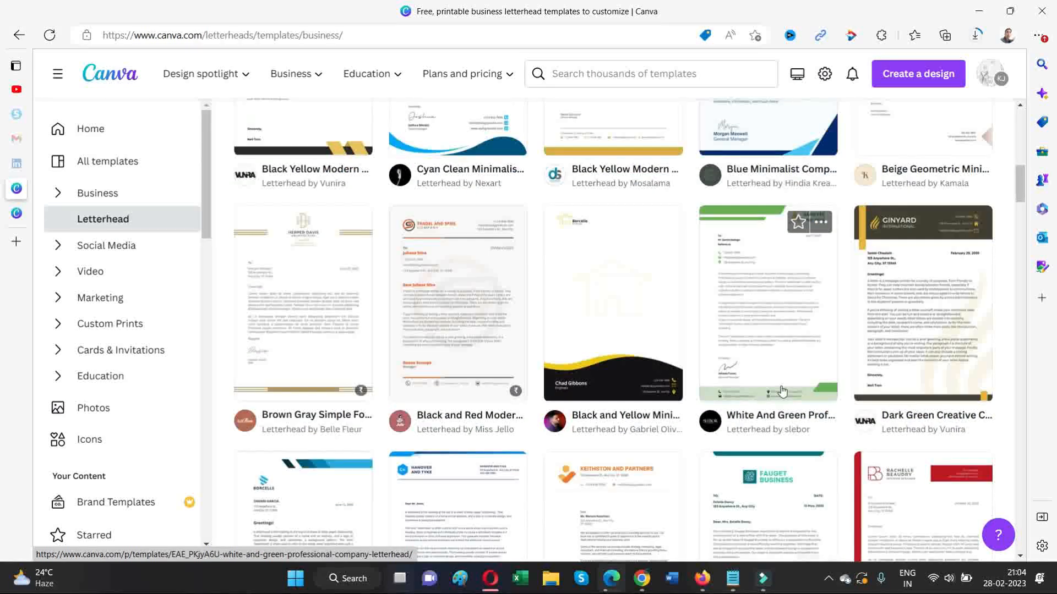
pyautogui.scroll(-6, 783, 391)
pyautogui.scroll(1, 783, 391)
pyautogui.scroll(-3, 782, 390)
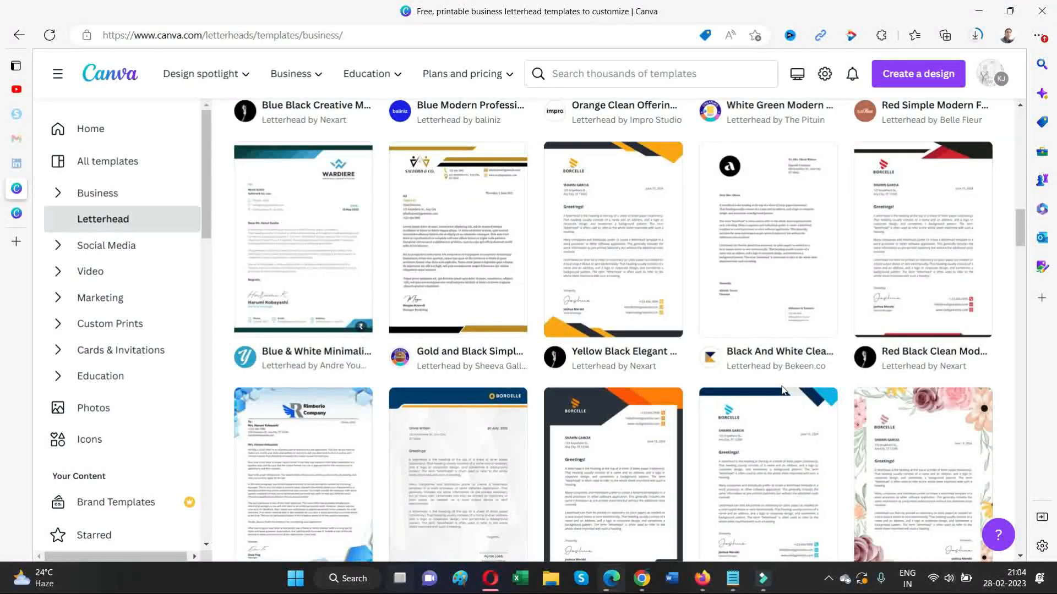
pyautogui.moveTo(801, 272)
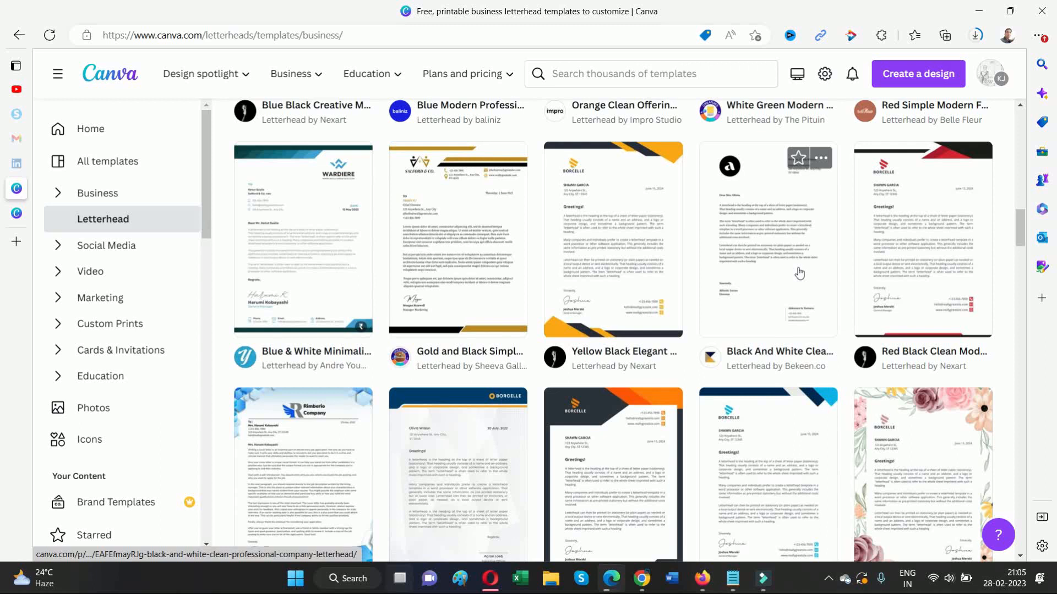
pyautogui.click(799, 274)
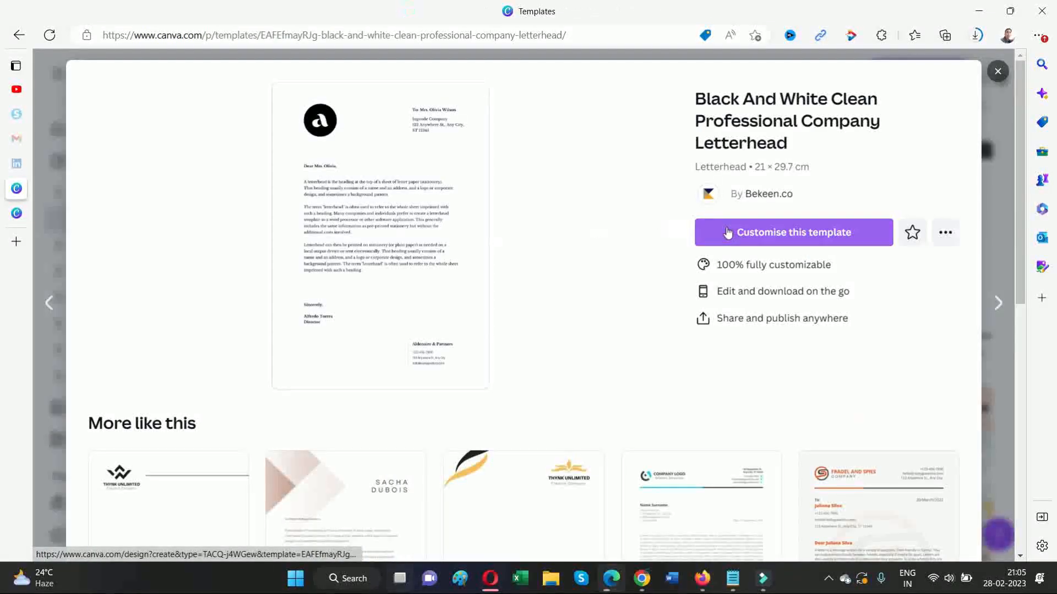
pyautogui.click(727, 233)
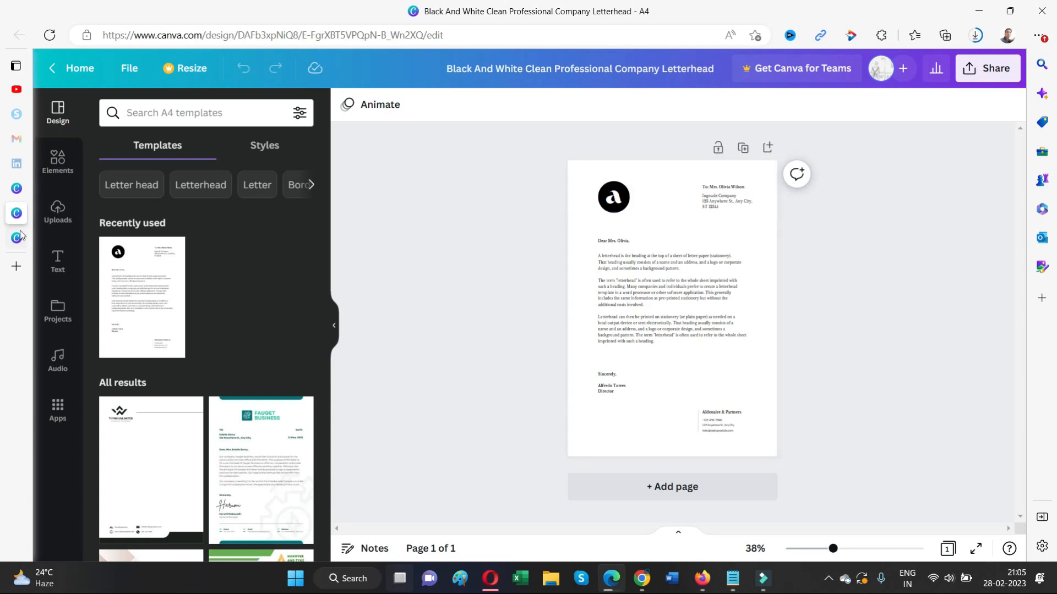
# - Close that template's editor and preview to return to the template list
pyautogui.moveTo(46, 222)
pyautogui.click(160, 213)
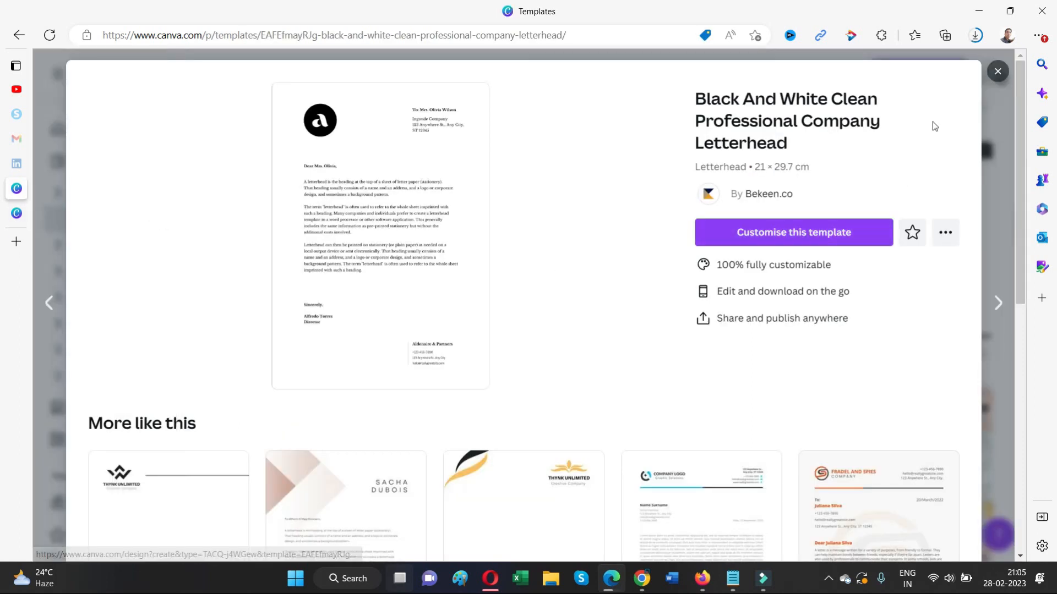
pyautogui.click(997, 72)
# - Find the Sprig & Sky letterhead template and open it for editing
pyautogui.scroll(-4, 784, 299)
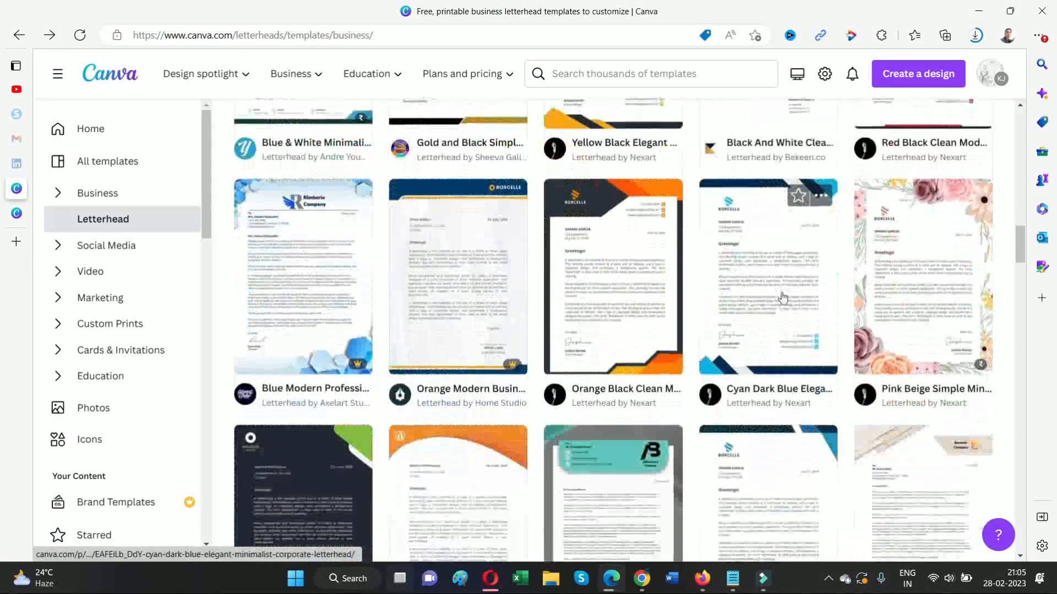
pyautogui.scroll(-4, 783, 298)
pyautogui.scroll(-5, 783, 298)
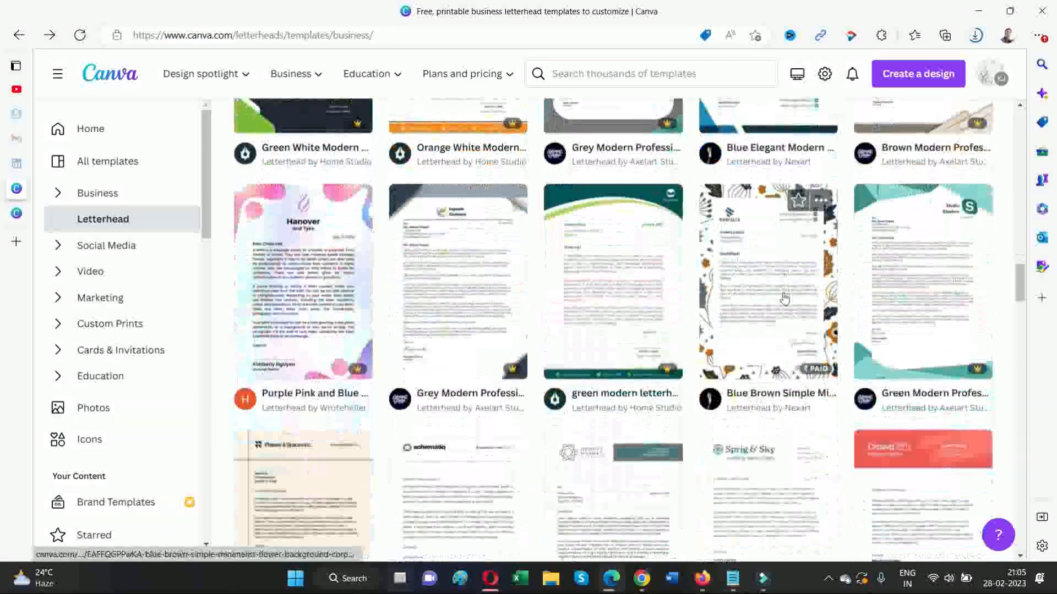
pyautogui.scroll(-6, 784, 299)
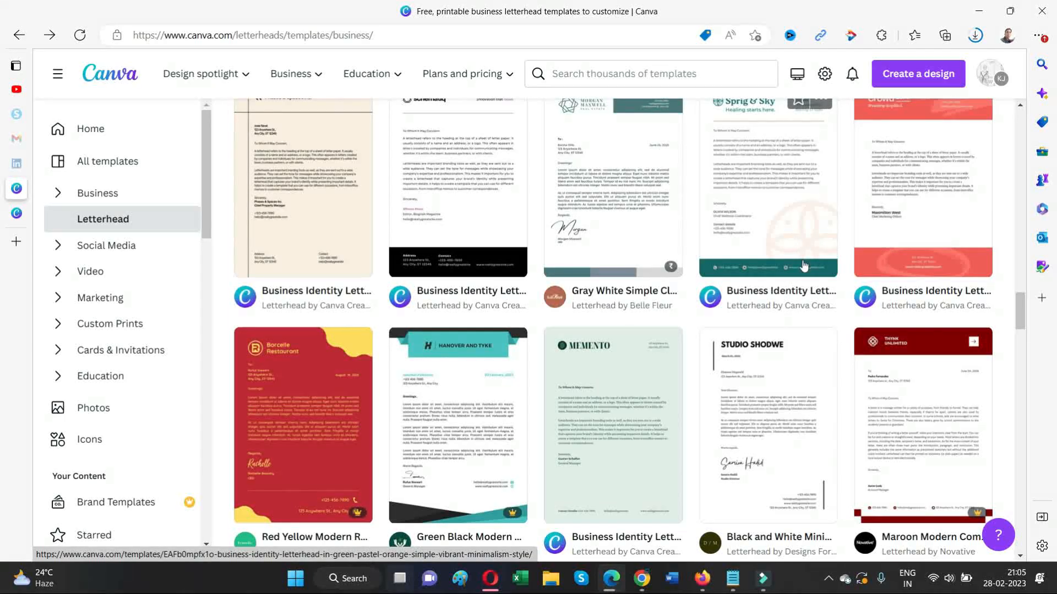
pyautogui.scroll(1, 803, 266)
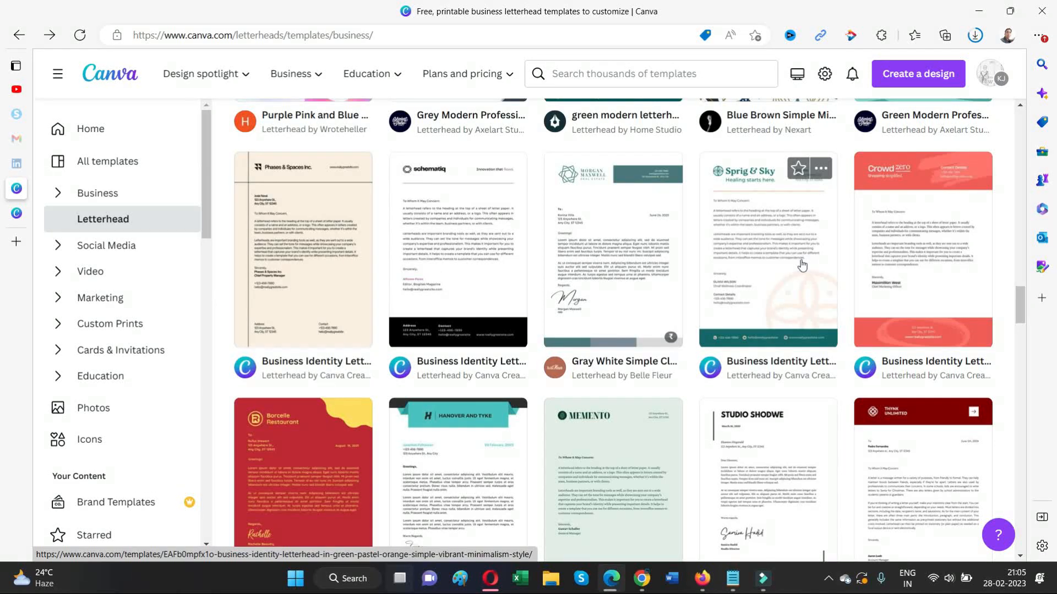
pyautogui.click(801, 264)
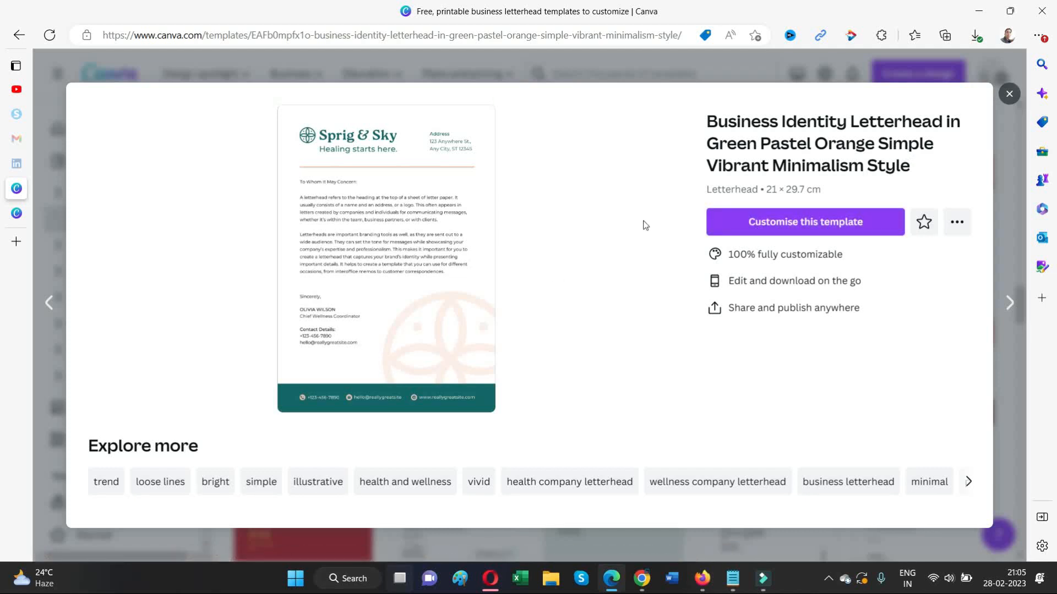
pyautogui.click(805, 222)
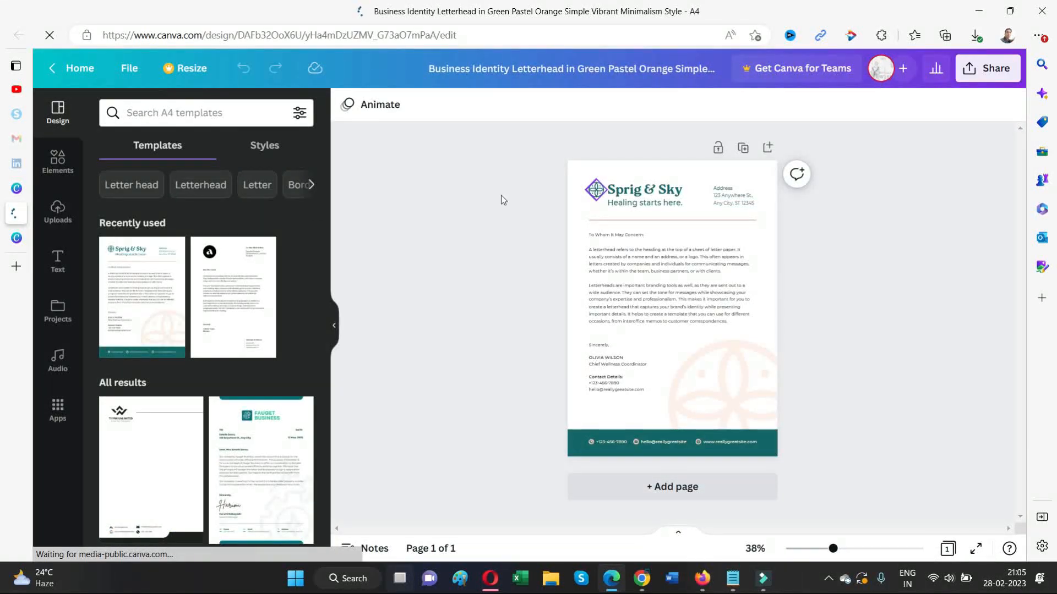
# - Drag the blue F logo from Uploads onto the letterhead page
pyautogui.click(58, 210)
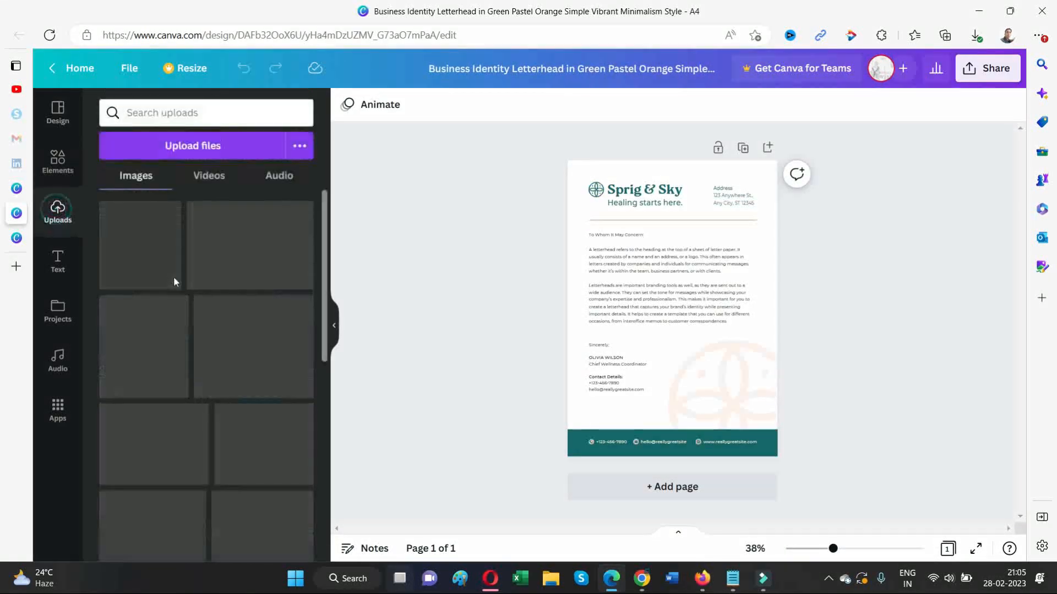
pyautogui.scroll(-15, 199, 295)
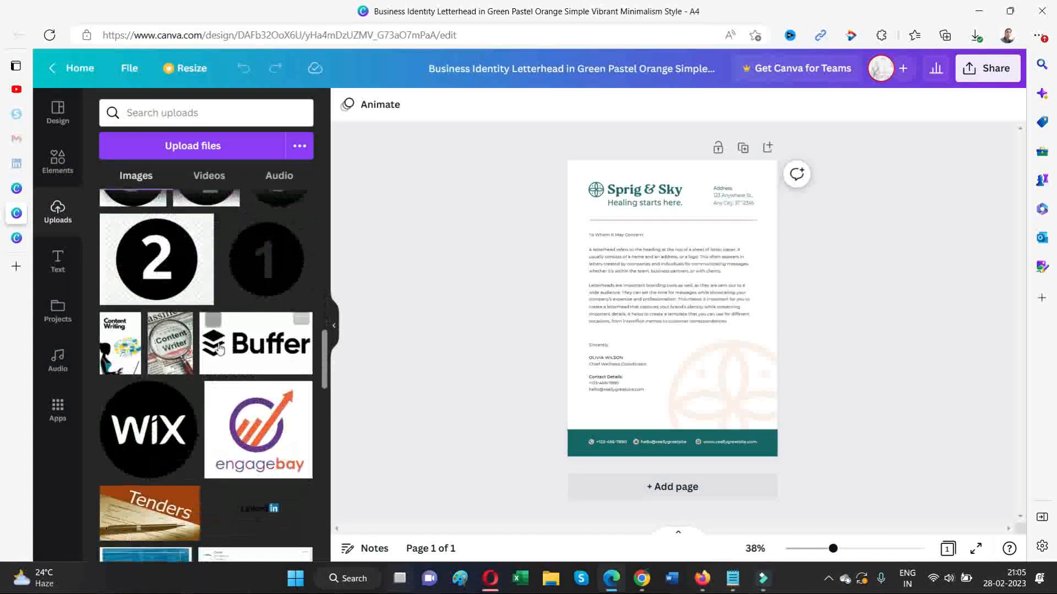
pyautogui.scroll(-12, 219, 349)
pyautogui.scroll(4, 224, 352)
pyautogui.moveTo(269, 335); pyautogui.dragTo(608, 216)
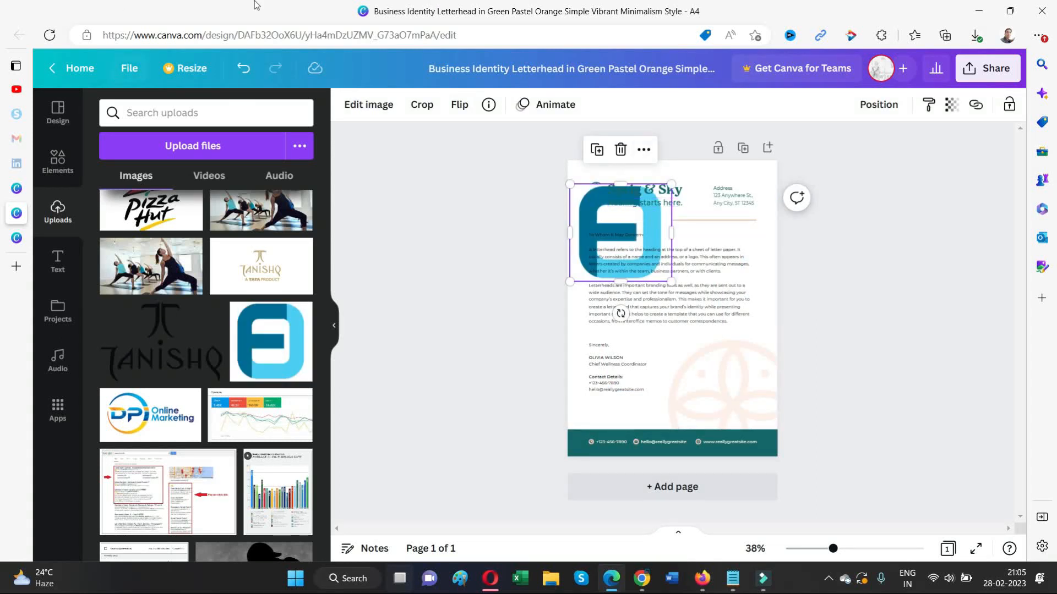
pyautogui.moveTo(640, 218); pyautogui.dragTo(658, 255)
# - Delete the flower icon from the header
pyautogui.click(598, 201)
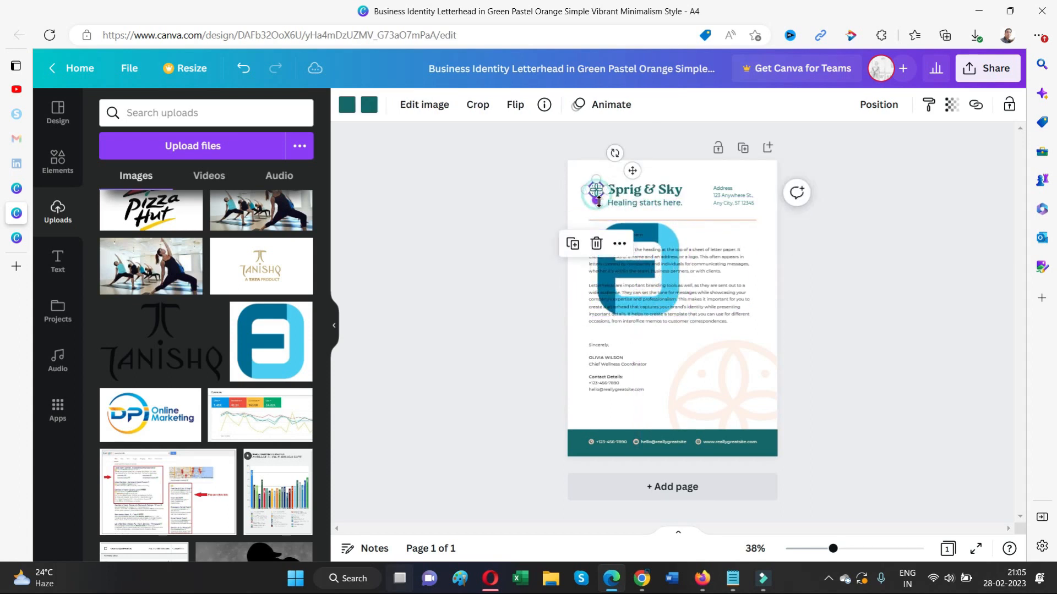
pyautogui.press('Delete')
pyautogui.click(634, 304)
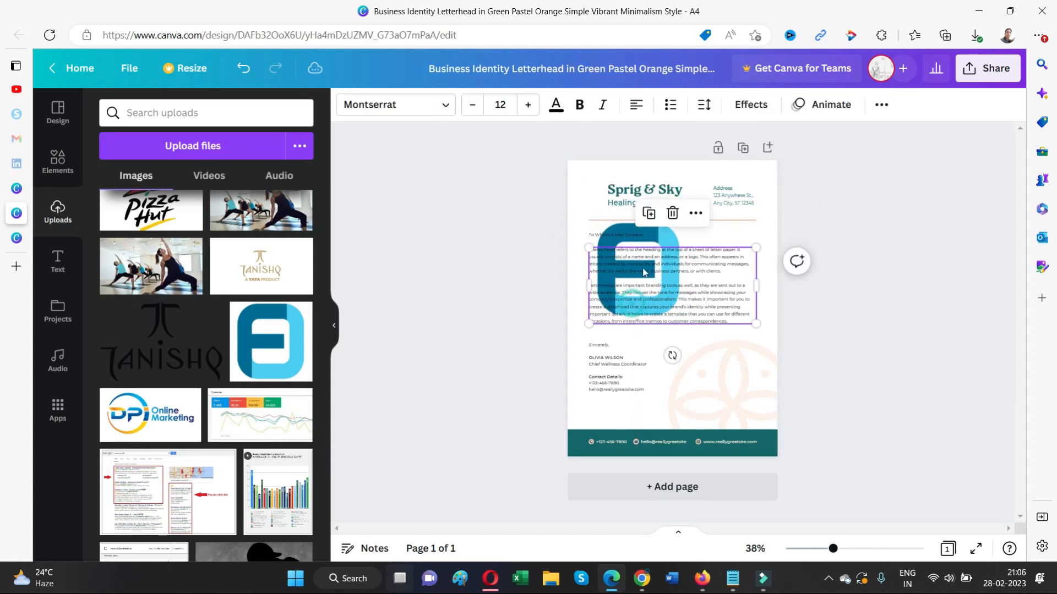
pyautogui.click(700, 227)
# - Shrink the F logo down to header size
pyautogui.click(682, 275)
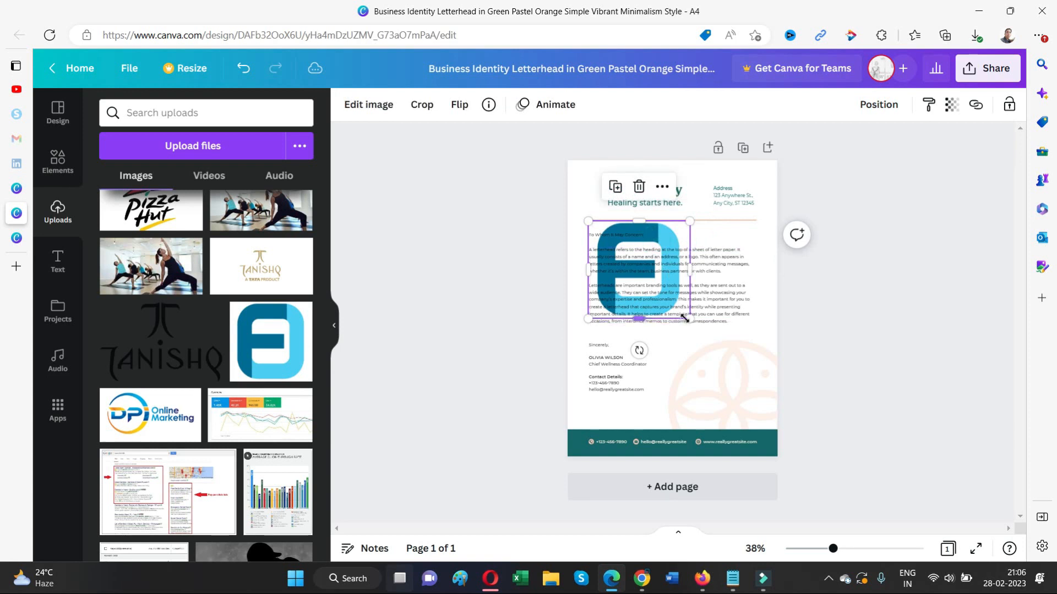
pyautogui.moveTo(687, 318); pyautogui.dragTo(593, 195)
pyautogui.click(823, 180)
pyautogui.click(982, 201)
pyautogui.doubleClick(637, 193)
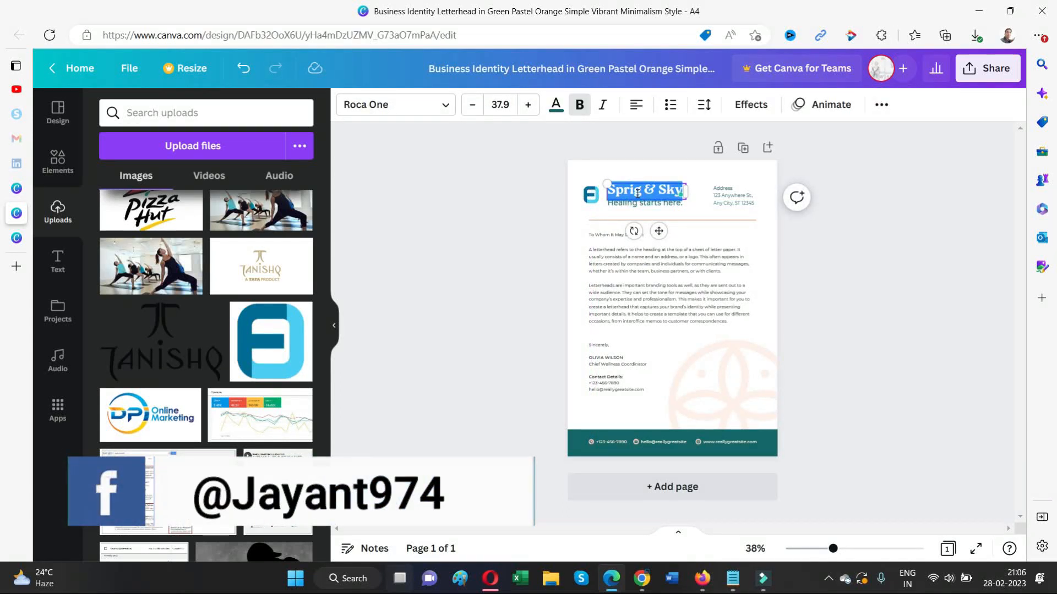
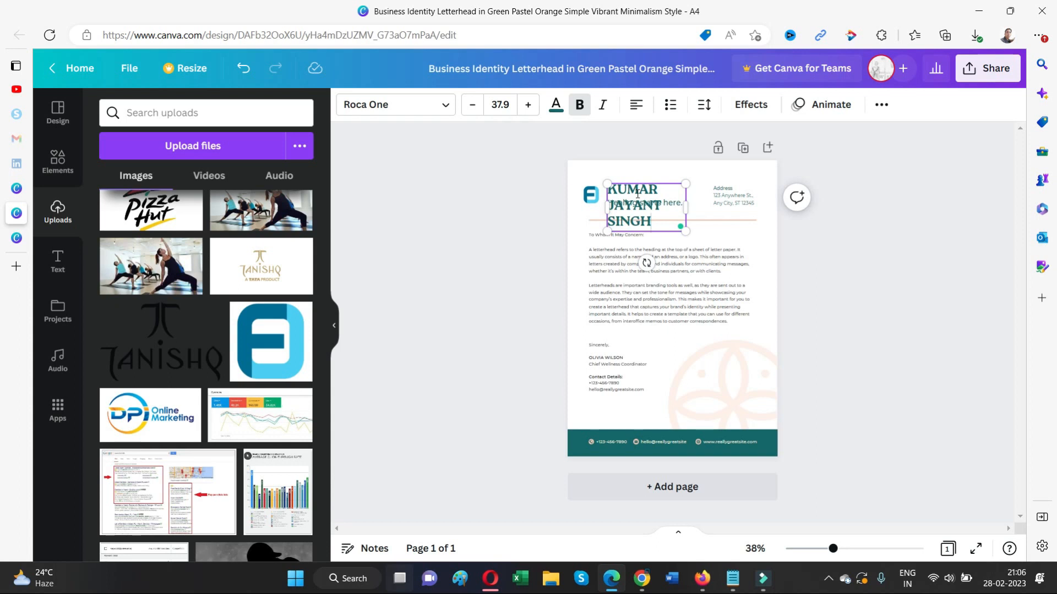
pyautogui.moveTo(690, 203); pyautogui.dragTo(798, 188)
pyautogui.moveTo(665, 190); pyautogui.dragTo(658, 171)
# - Move the logo beside the name and the tagline up beneath it
pyautogui.click(589, 198)
pyautogui.moveTo(590, 201); pyautogui.dragTo(578, 181)
pyautogui.moveTo(627, 206); pyautogui.dragTo(621, 184)
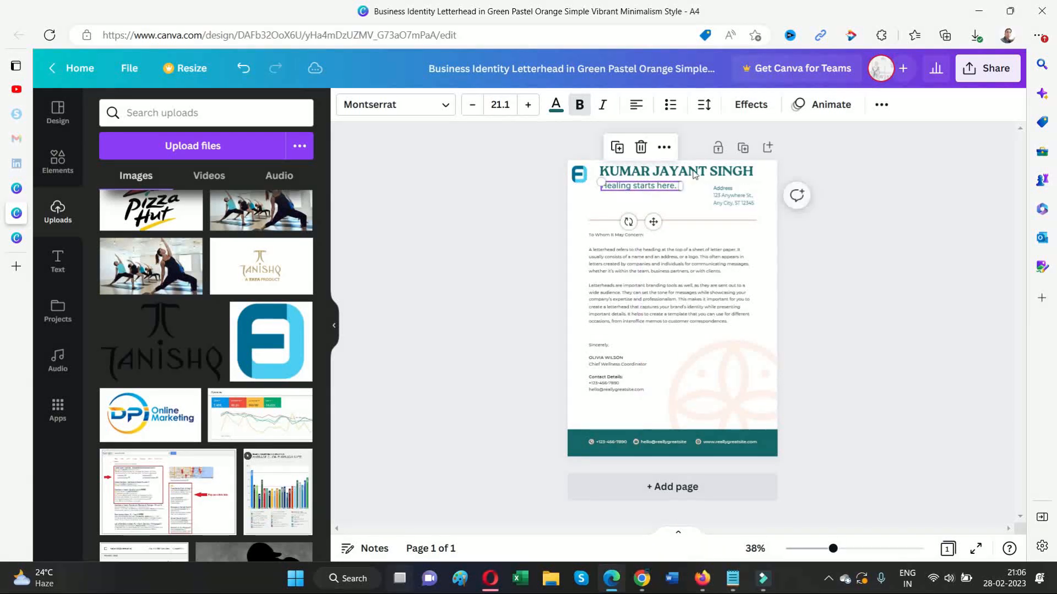
# - Replace the old tagline with BUSINESS CONSULATANT and widen its box onto one line
pyautogui.doubleClick(659, 186)
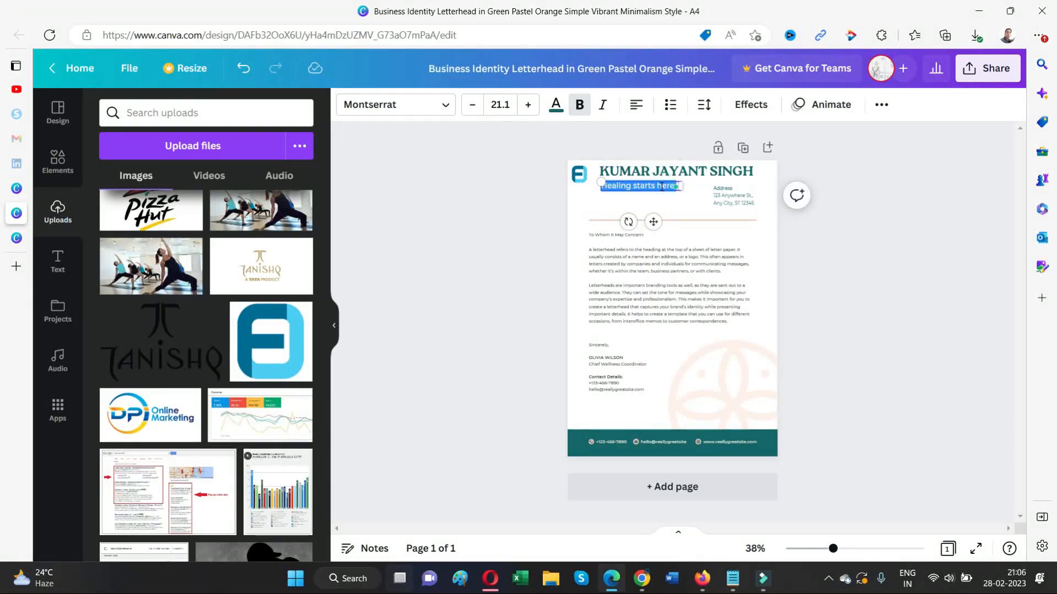
pyautogui.press('BackSpace')
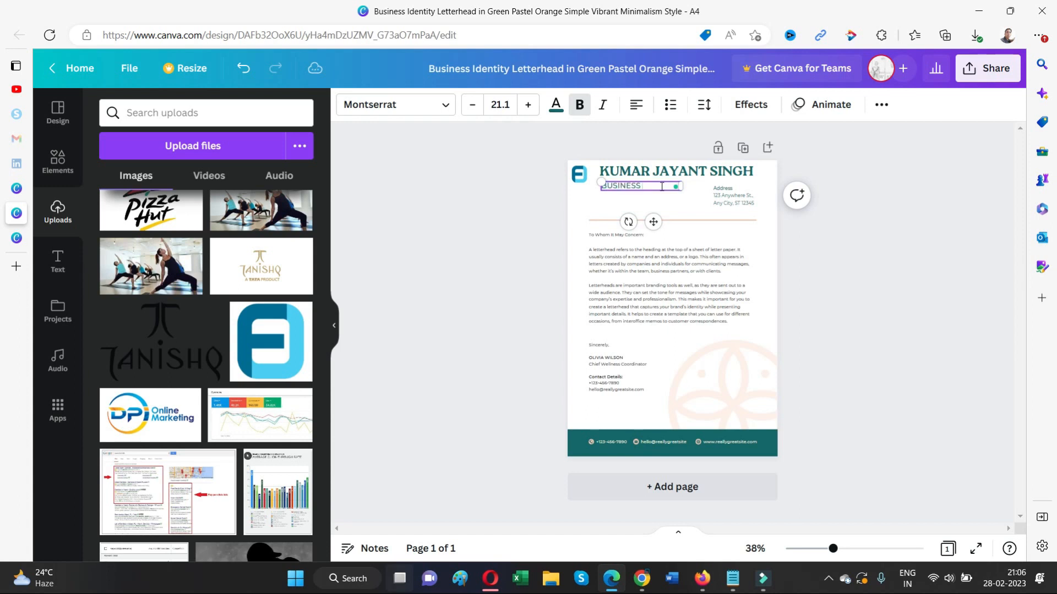
pyautogui.write('BUSINESS CONSULA')
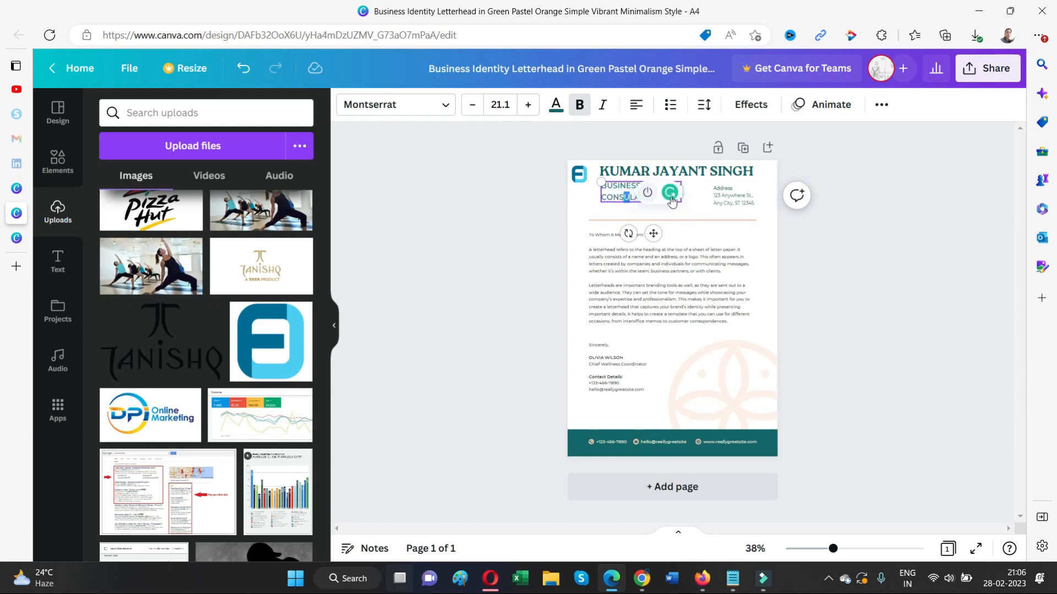
pyautogui.click(716, 189)
pyautogui.click(877, 202)
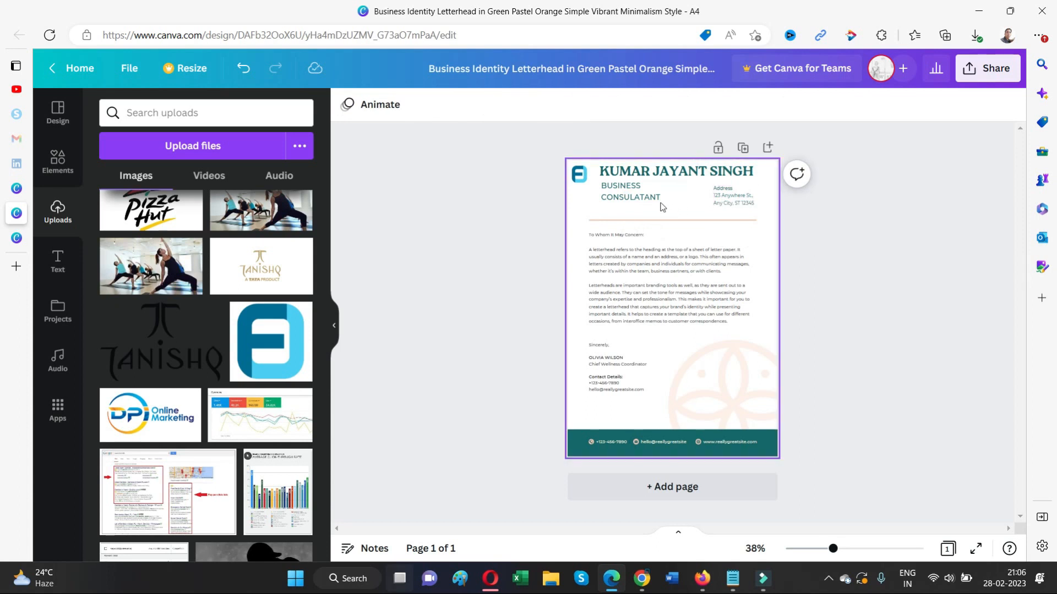
pyautogui.click(643, 197)
pyautogui.moveTo(679, 193); pyautogui.dragTo(733, 181)
# - Lower the name and title block and move the logo down beside the name
pyautogui.click(861, 176)
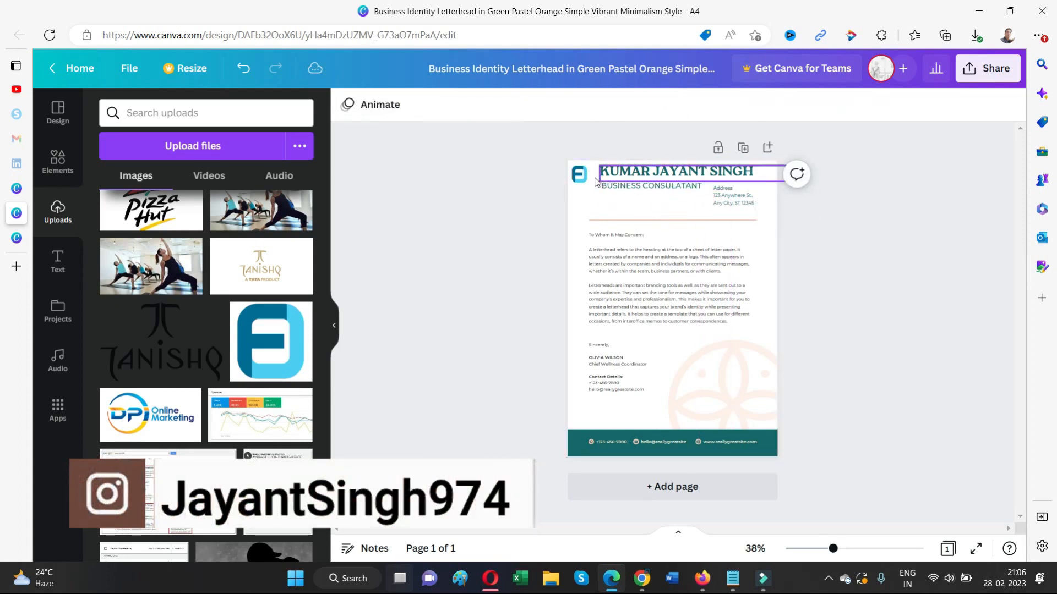
pyautogui.moveTo(580, 175); pyautogui.dragTo(587, 176)
pyautogui.click(731, 196)
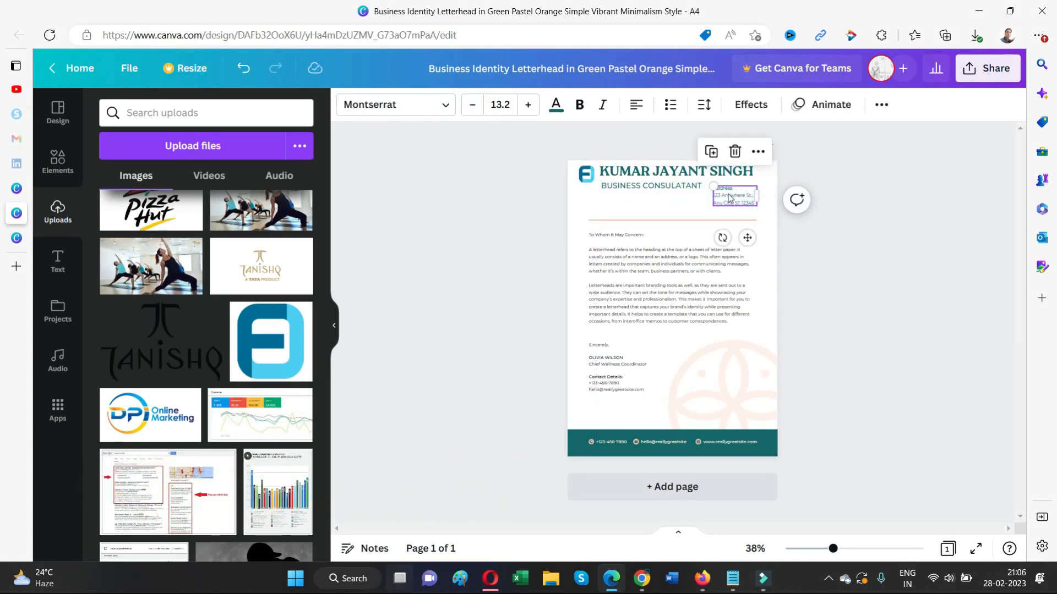
pyautogui.click(876, 177)
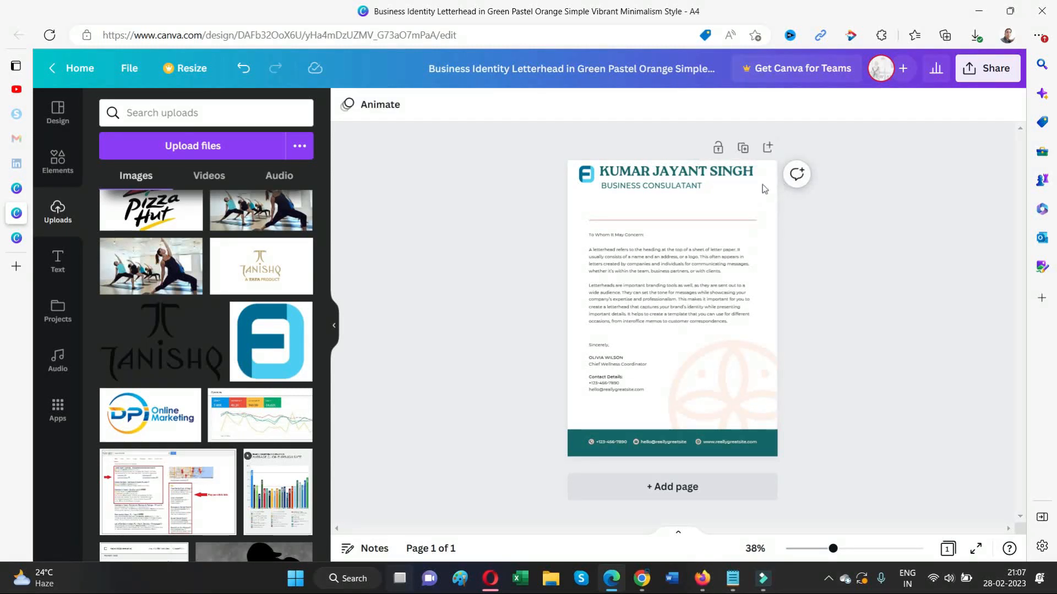
pyautogui.moveTo(714, 190); pyautogui.dragTo(736, 188)
pyautogui.moveTo(586, 174); pyautogui.dragTo(599, 197)
pyautogui.click(875, 212)
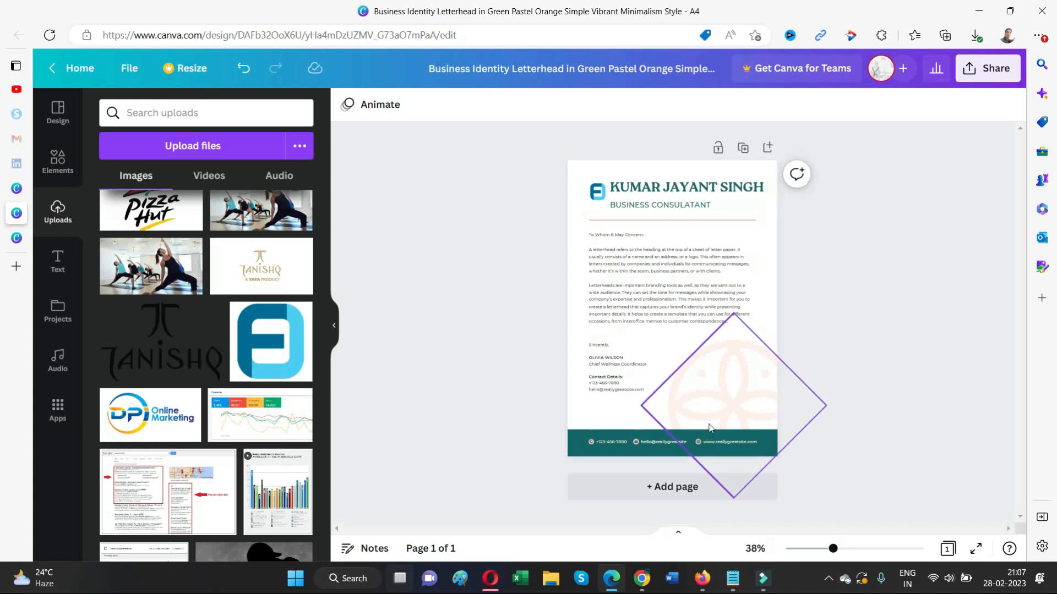
# - Delete the faded flower graphic from the letter body
pyautogui.doubleClick(663, 442)
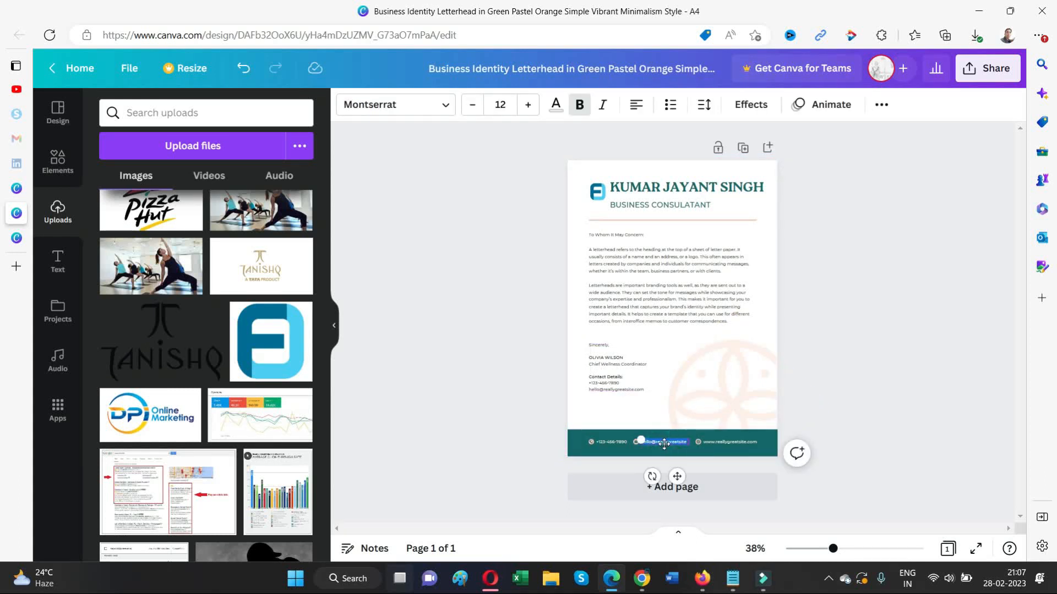
pyautogui.click(657, 444)
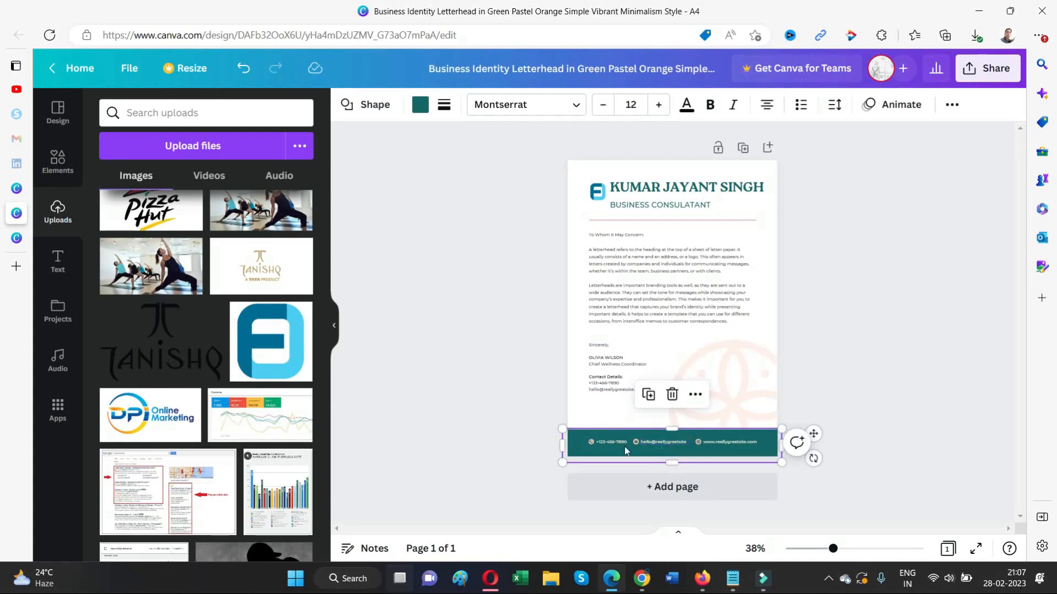
pyautogui.click(647, 442)
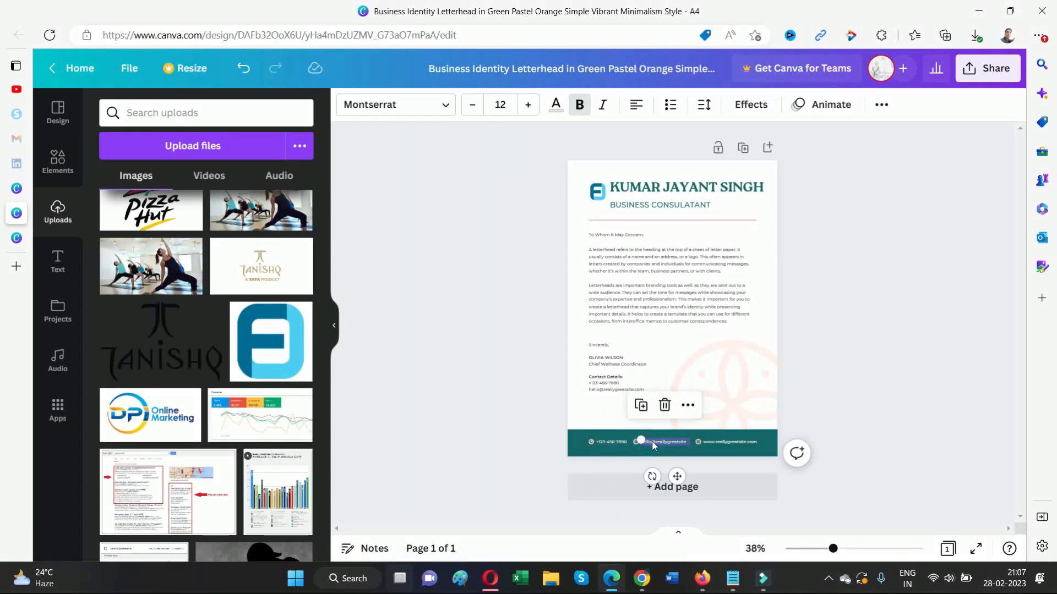
pyautogui.click(749, 443)
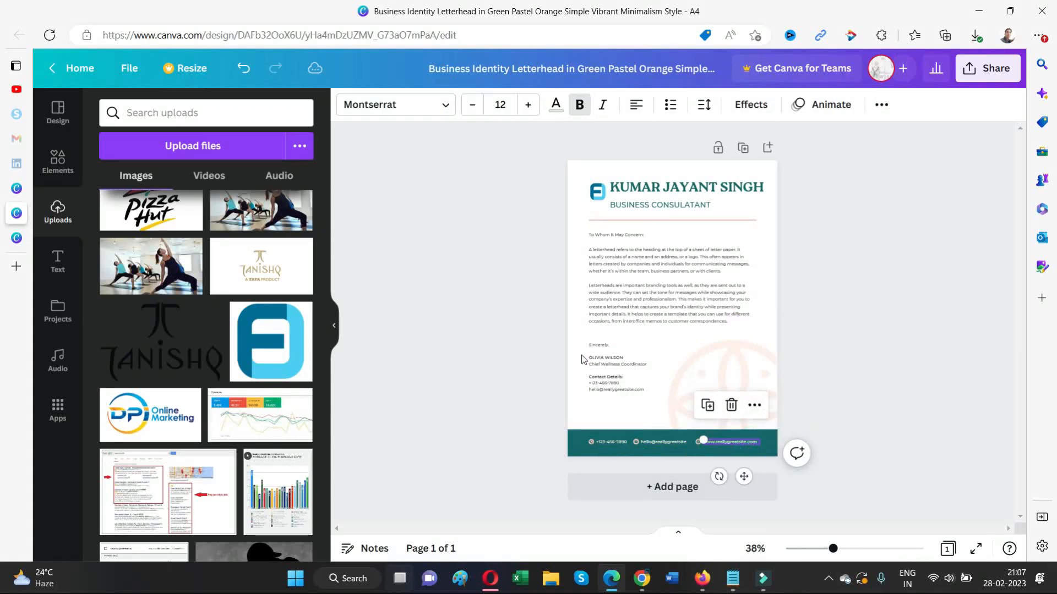
pyautogui.click(622, 358)
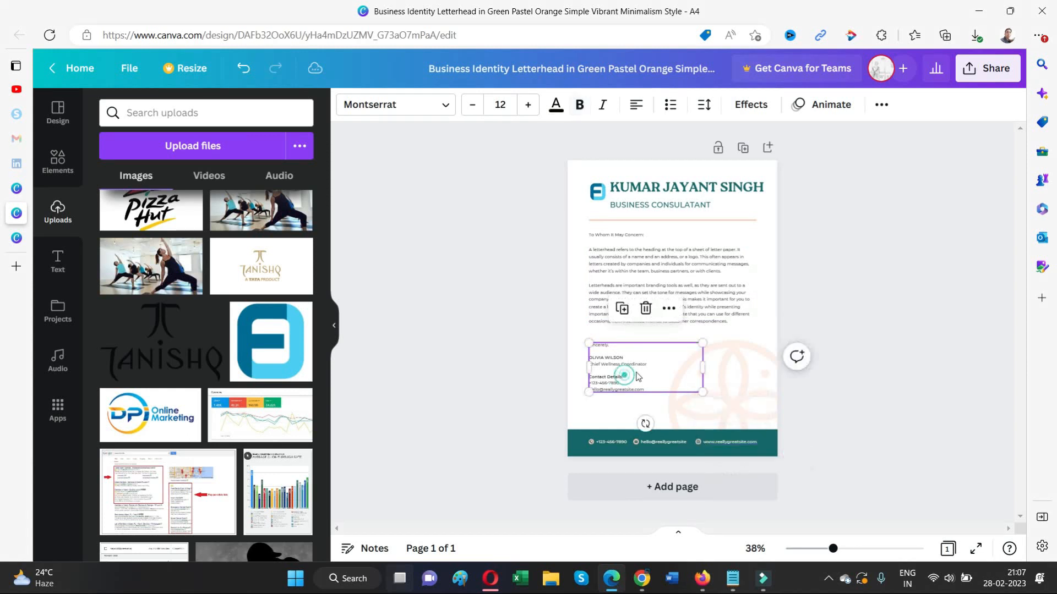
pyautogui.click(875, 258)
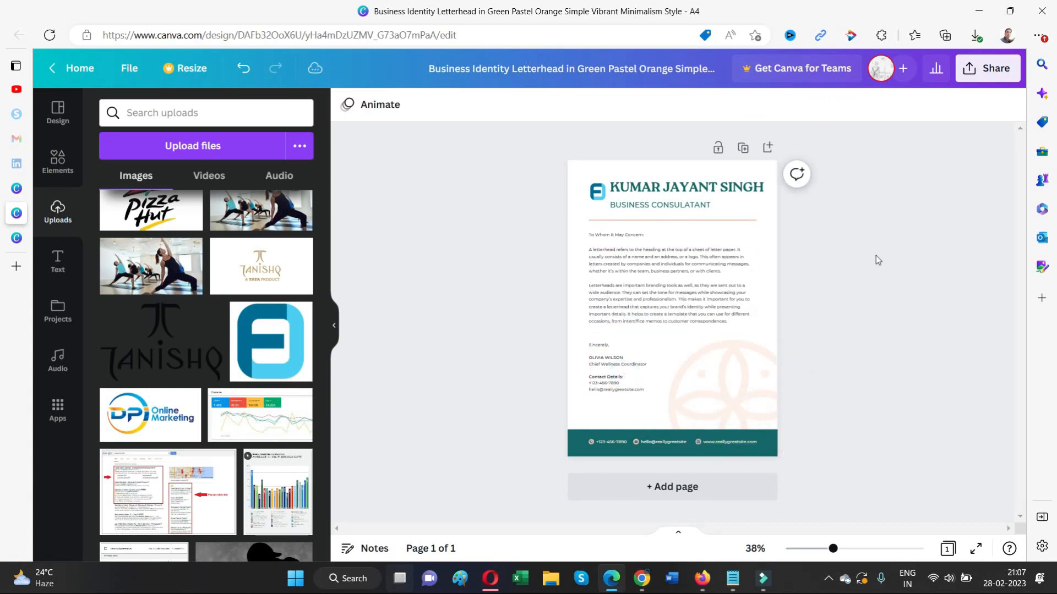
pyautogui.click(713, 388)
pyautogui.press('Delete')
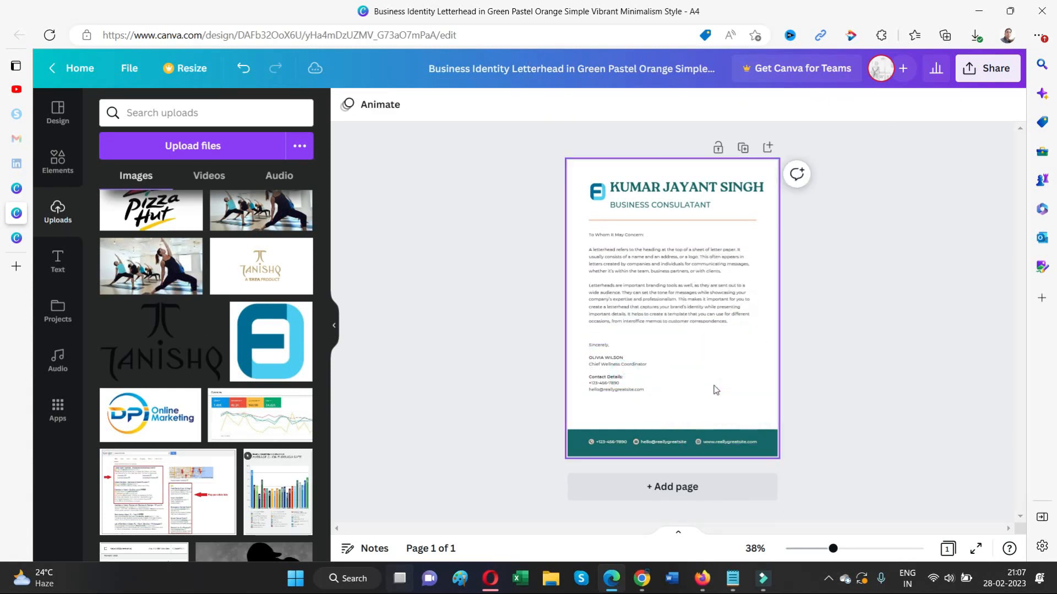
# - Recolour the footer bar dark blue from the Default Colours palette
pyautogui.click(943, 330)
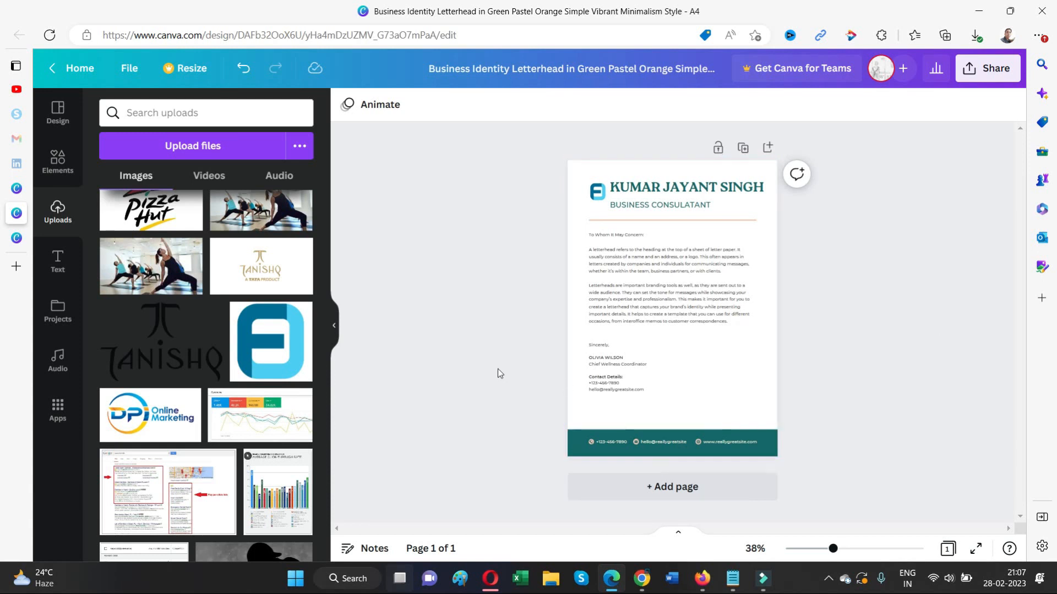
pyautogui.click(578, 446)
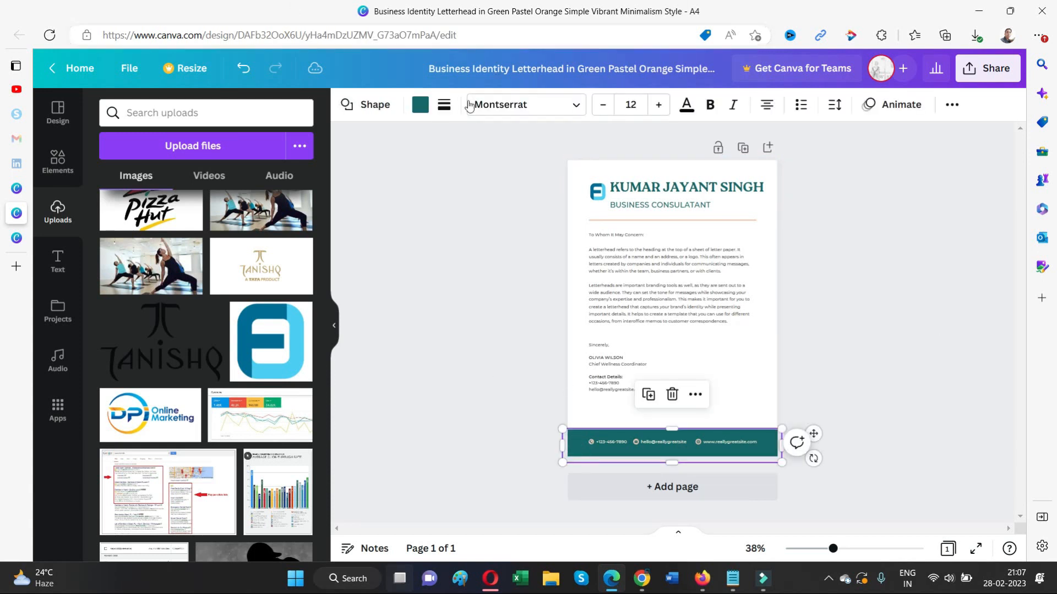
pyautogui.click(420, 104)
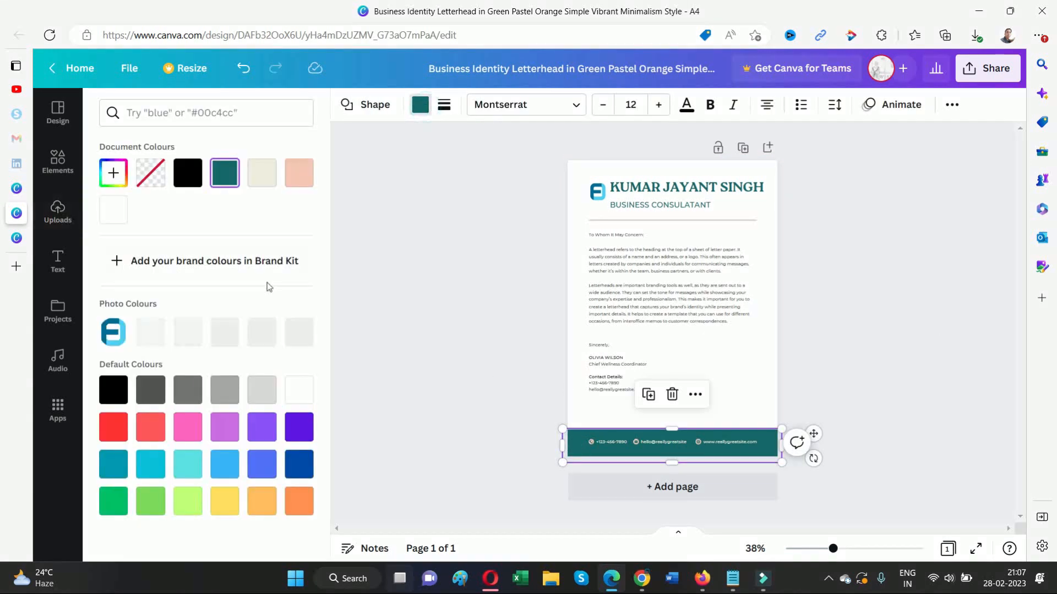
pyautogui.click(298, 464)
pyautogui.click(899, 300)
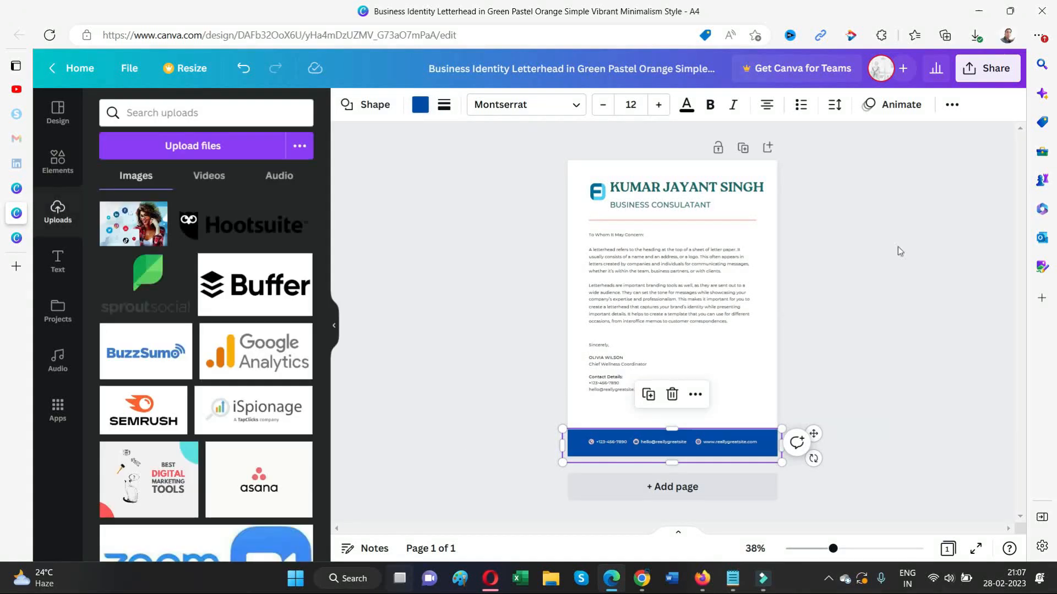
pyautogui.click(596, 195)
# - Enlarge the logo and set the body paragraph and greeting to font size 15
pyautogui.moveTo(608, 202); pyautogui.dragTo(644, 200)
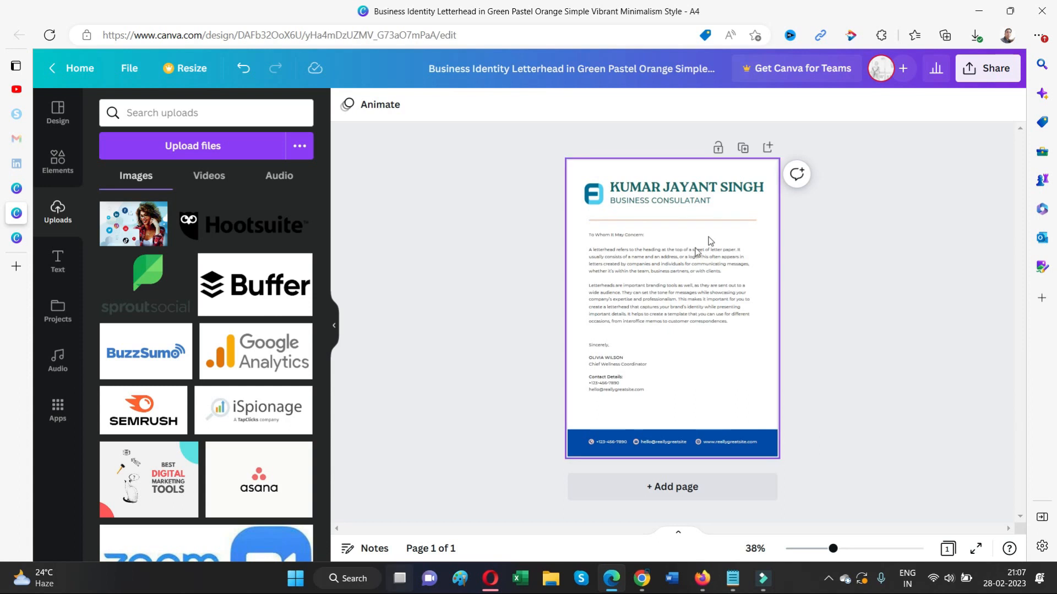
pyautogui.click(682, 255)
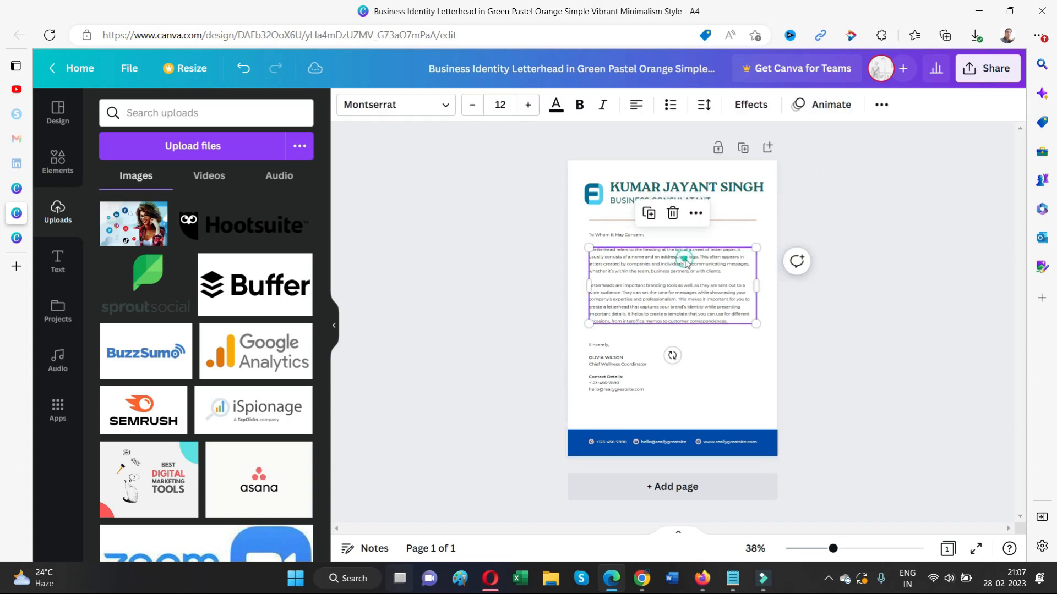
pyautogui.click(512, 107)
pyautogui.press('Return')
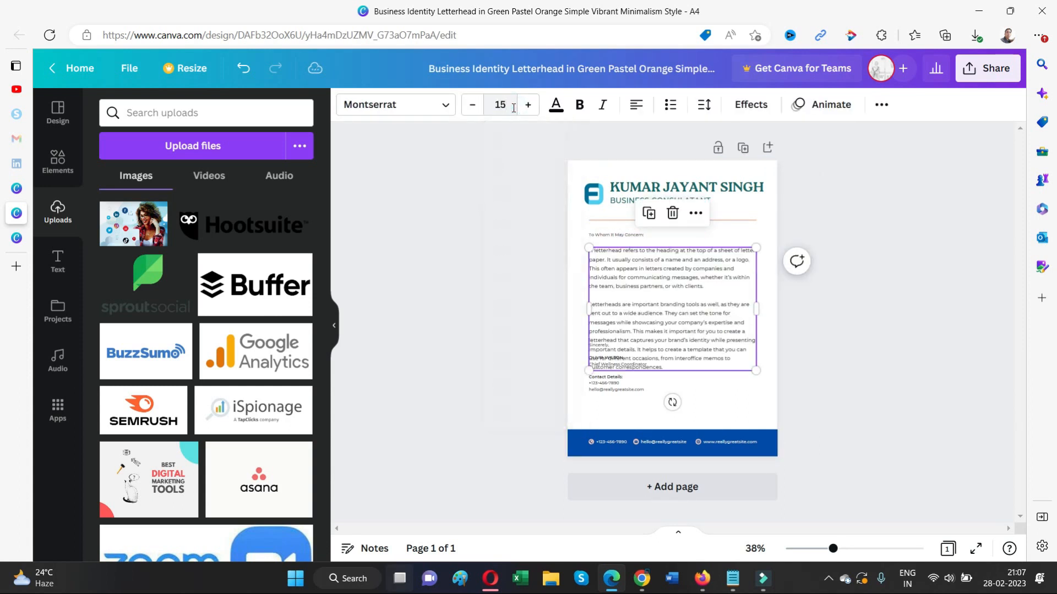
pyautogui.click(612, 235)
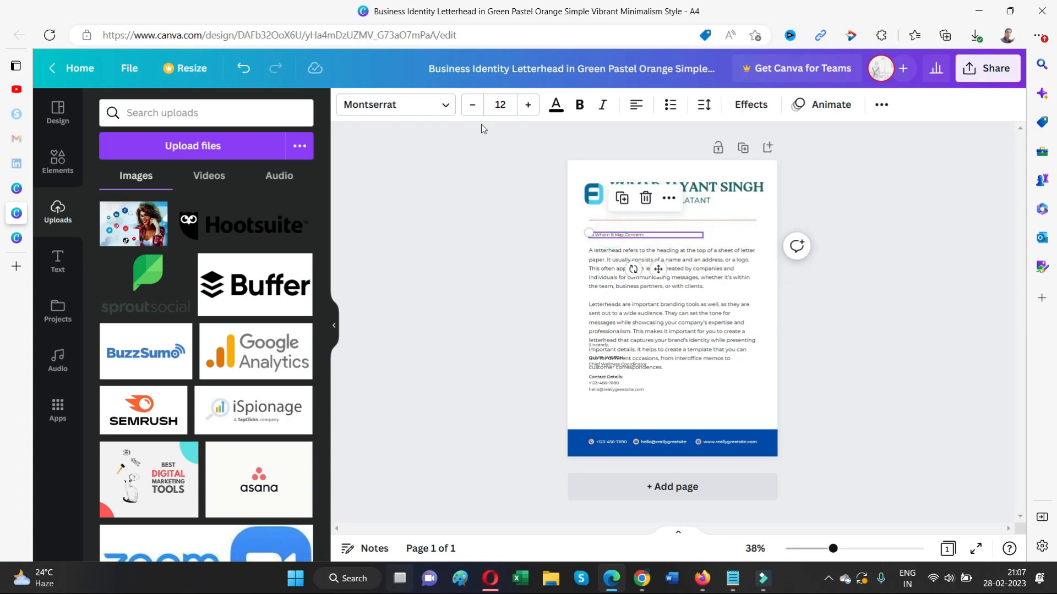
pyautogui.click(501, 105)
pyautogui.write('15')
pyautogui.press('Return')
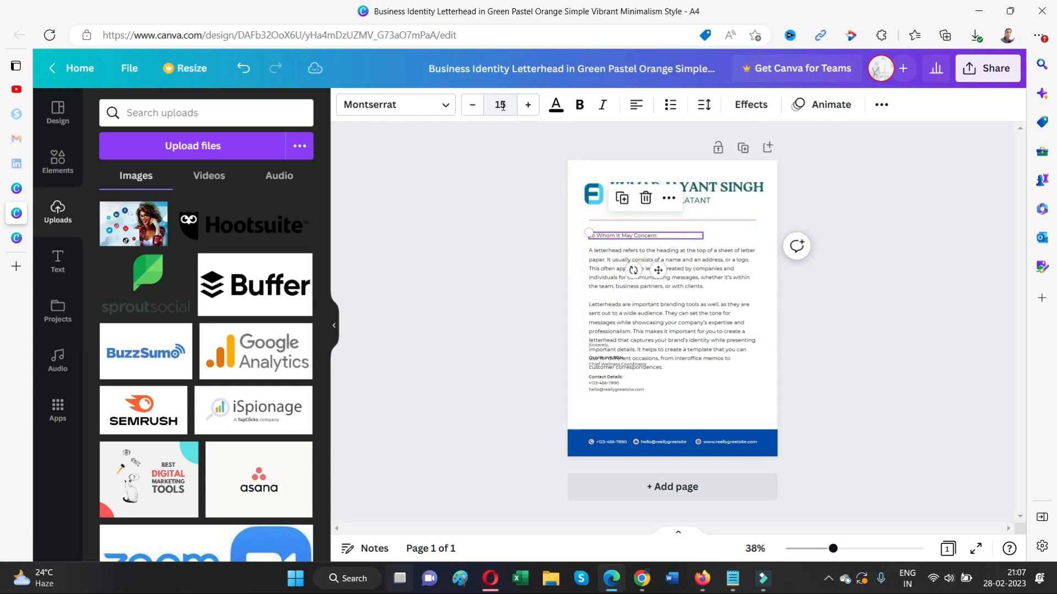
# - Move the signature block below the body, set it to size 15 and widen it
pyautogui.click(710, 293)
pyautogui.moveTo(640, 385); pyautogui.dragTo(640, 414)
pyautogui.click(835, 381)
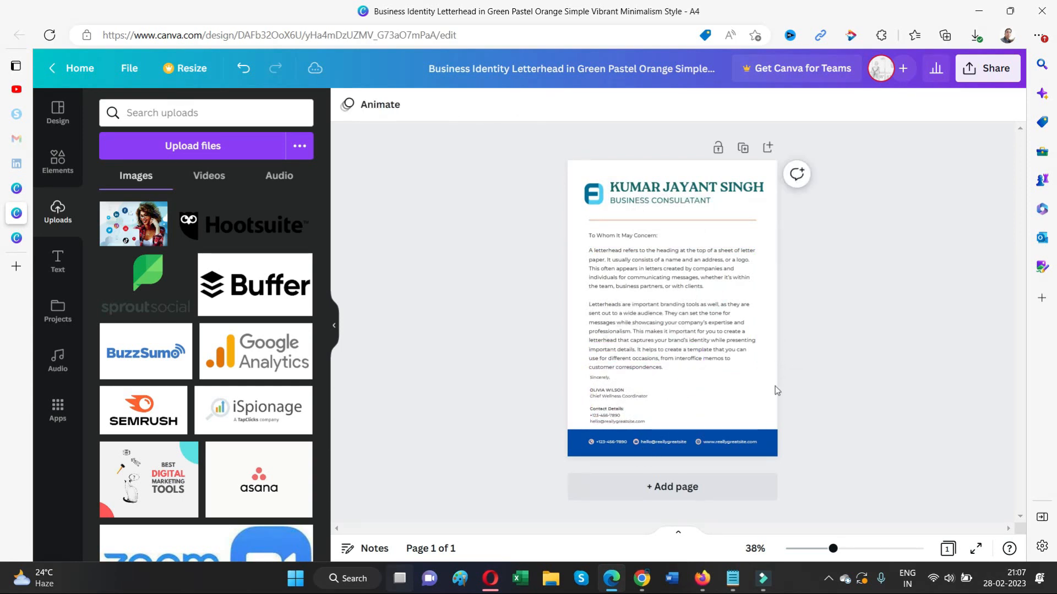
pyautogui.click(661, 395)
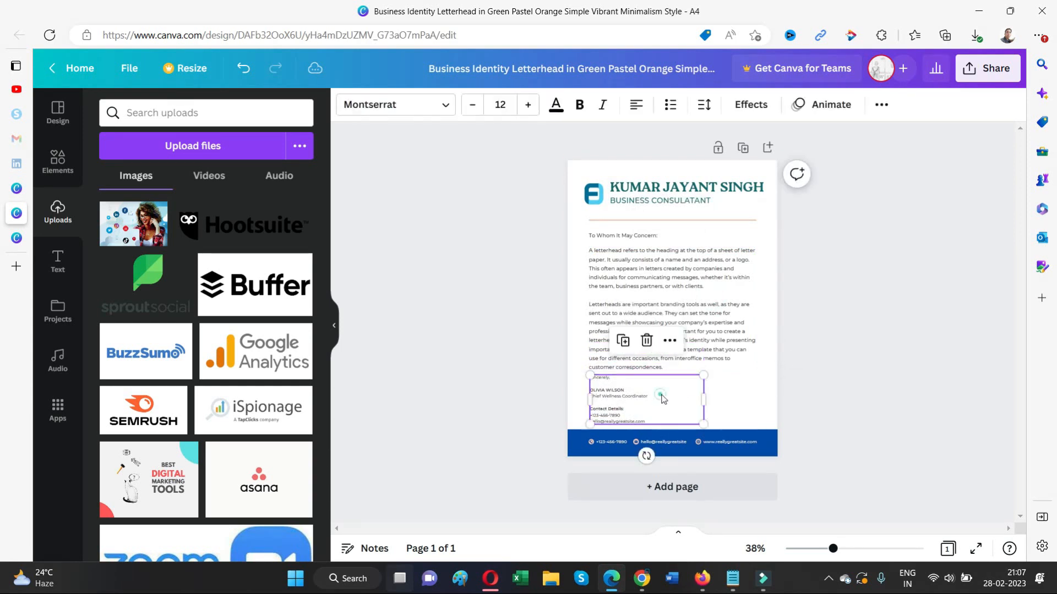
pyautogui.click(507, 102)
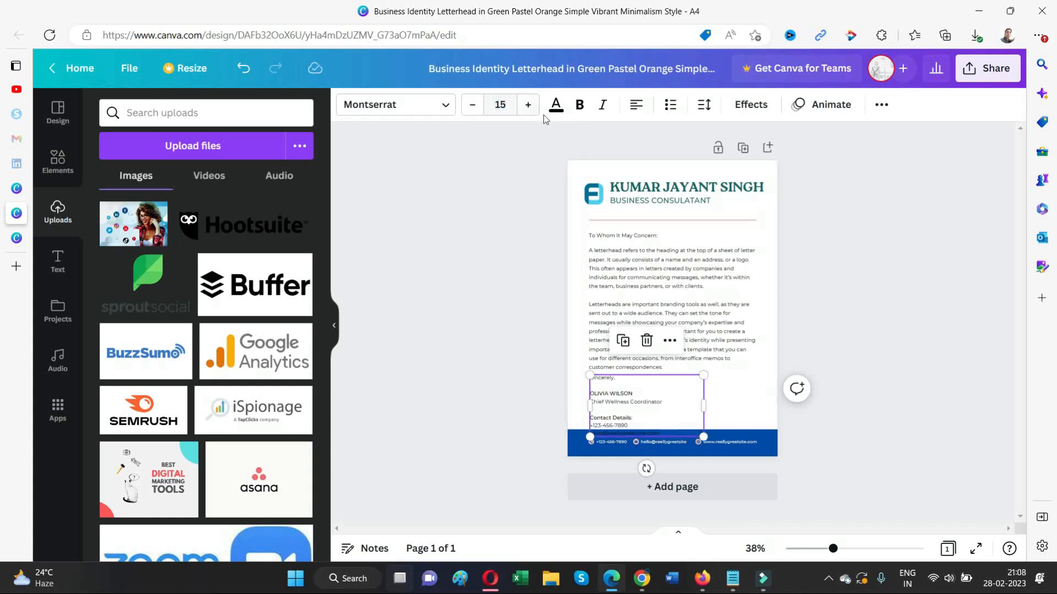
pyautogui.moveTo(705, 409); pyautogui.dragTo(755, 405)
pyautogui.click(641, 254)
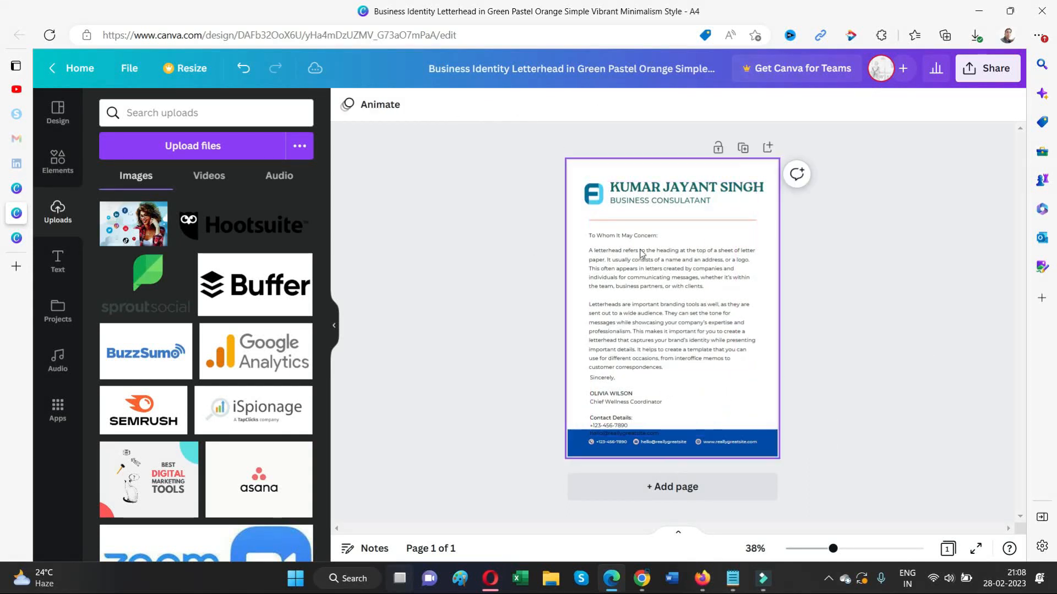
# - Move the divider, greeting, body paragraph and signature block up toward the header
pyautogui.click(647, 222)
pyautogui.moveTo(662, 225); pyautogui.dragTo(662, 213)
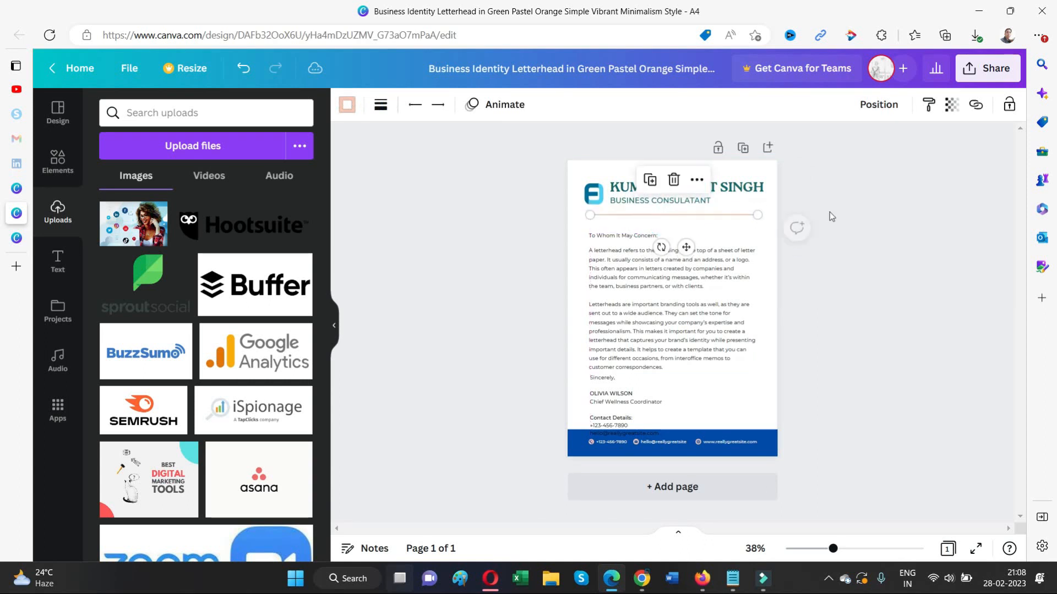
pyautogui.press('Escape')
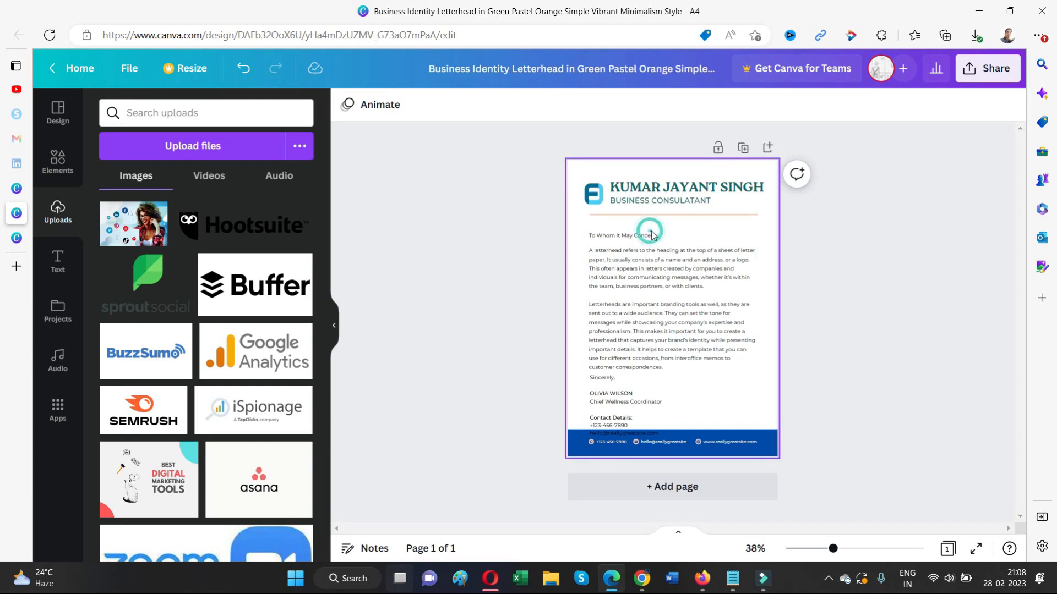
pyautogui.click(647, 236)
pyautogui.moveTo(648, 235); pyautogui.dragTo(646, 226)
pyautogui.moveTo(645, 275); pyautogui.dragTo(643, 265)
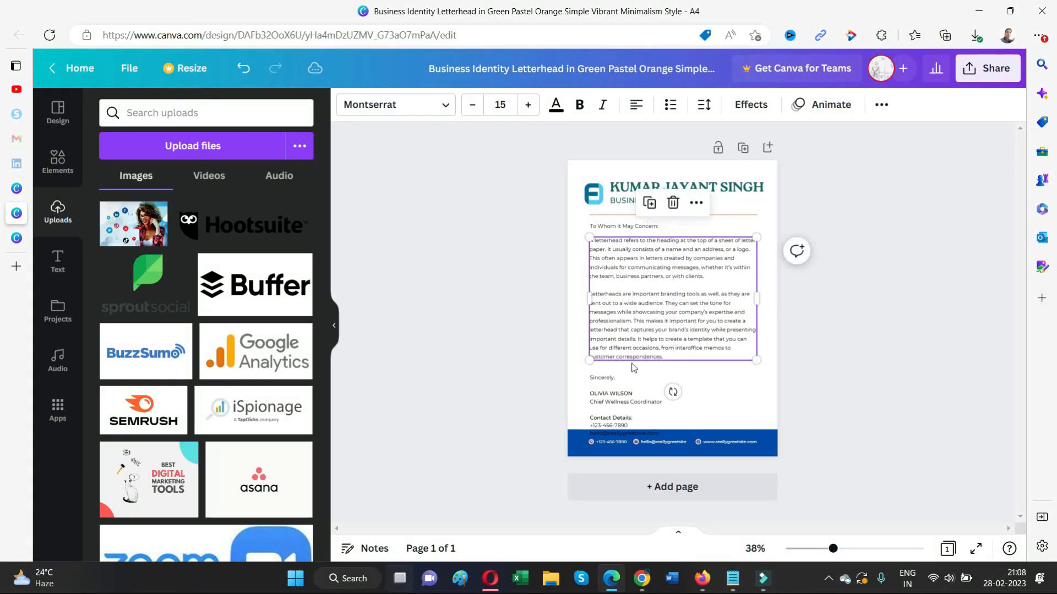
pyautogui.moveTo(632, 394); pyautogui.dragTo(633, 376)
pyautogui.click(907, 320)
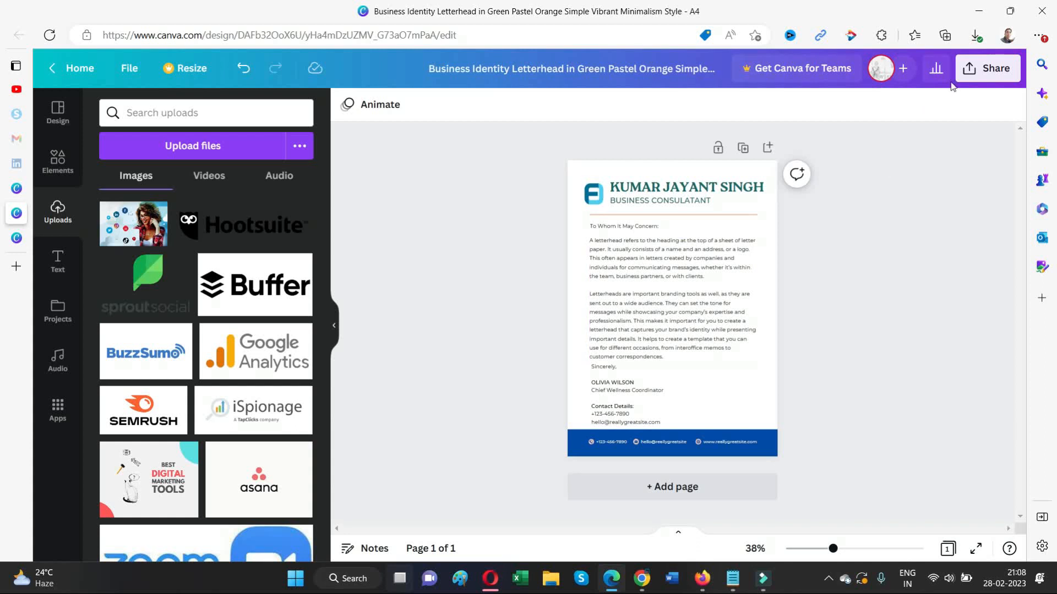
# - Download the letterhead as a PDF Standard file
pyautogui.click(986, 68)
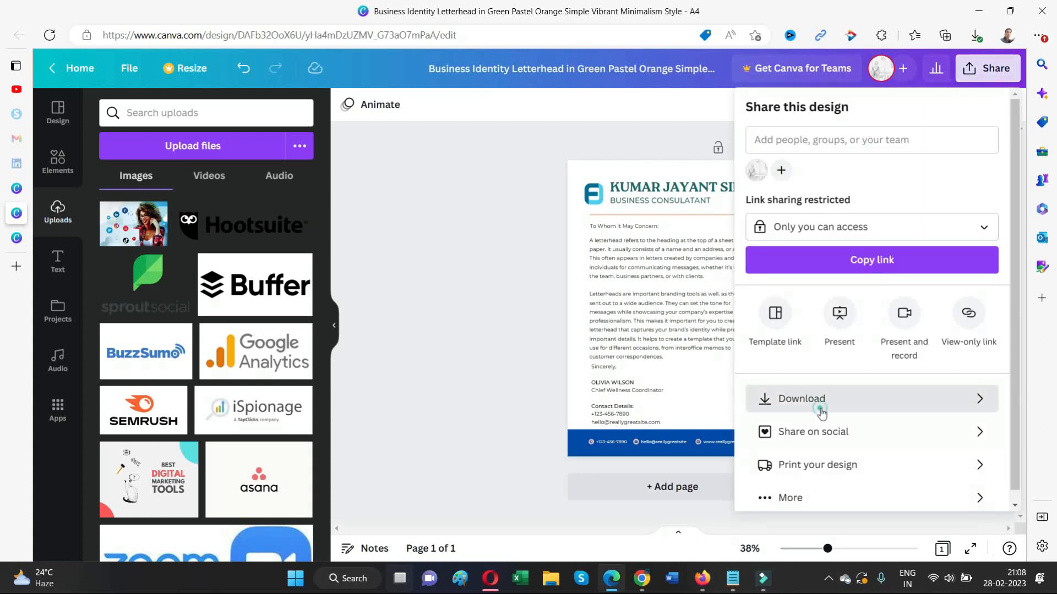
pyautogui.click(819, 402)
pyautogui.click(859, 269)
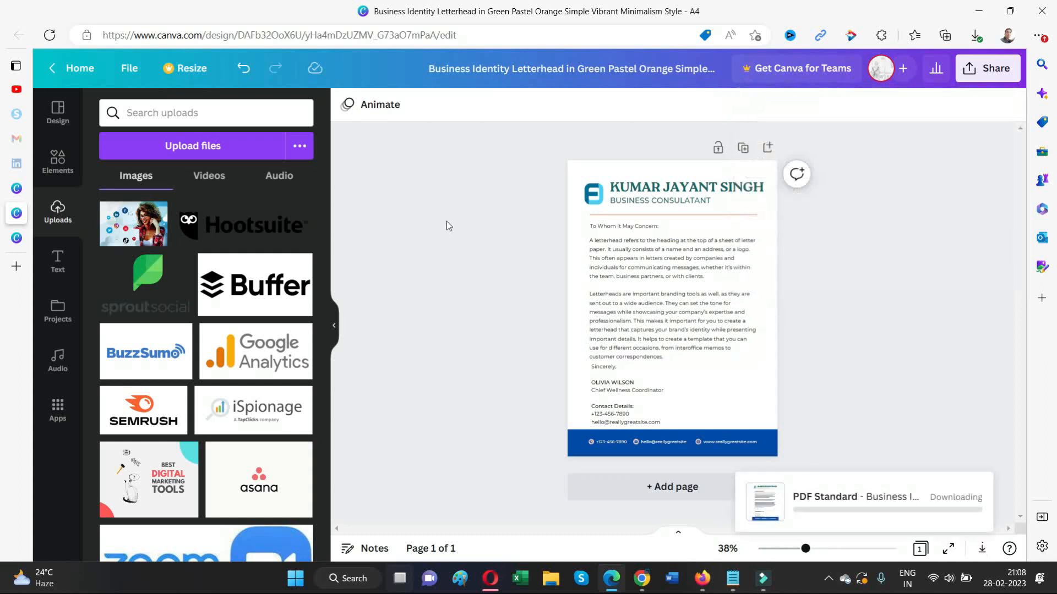